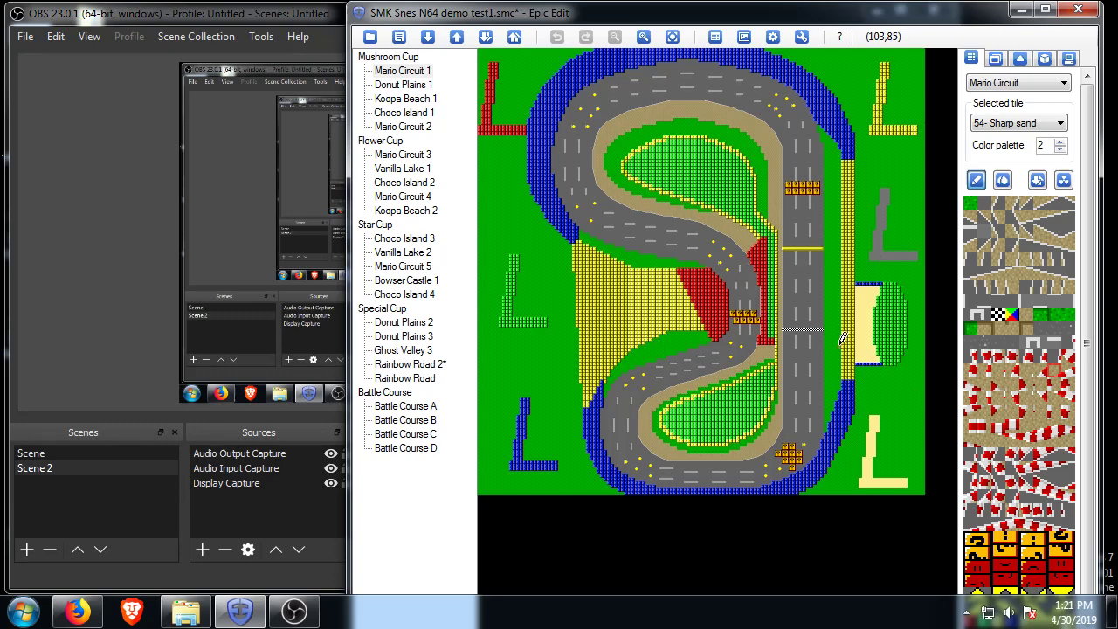
# - Look through the Mushroom Cup tracks Donut Plains 1, Koopa Beach 1, Choco Island 1 and Mario Circuit 2
pyautogui.click(387, 86)
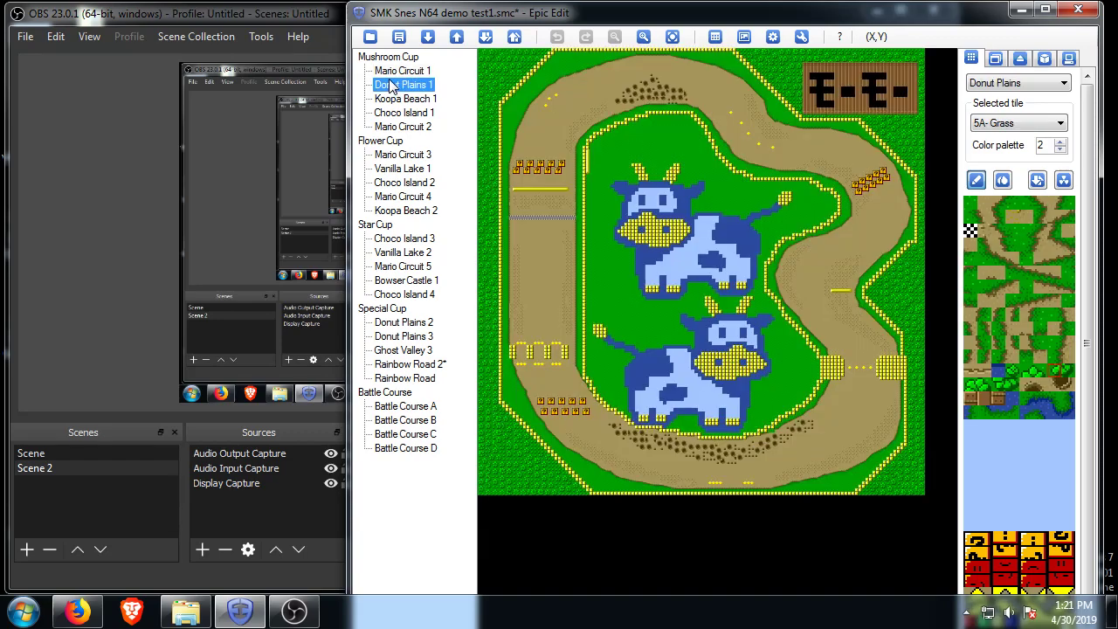
pyautogui.click(430, 101)
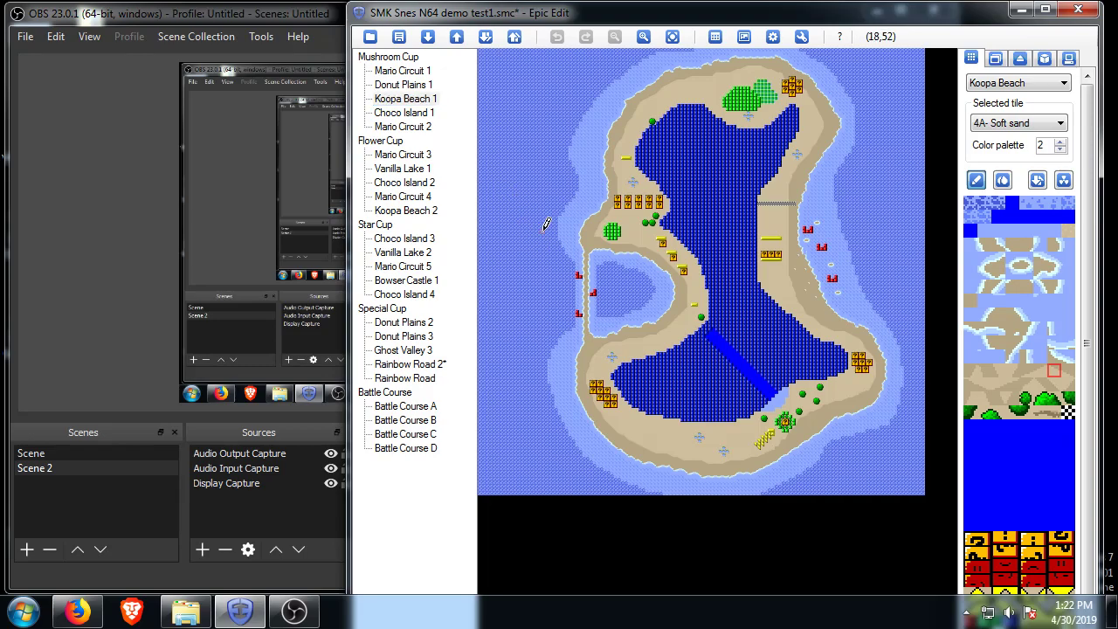
pyautogui.click(385, 117)
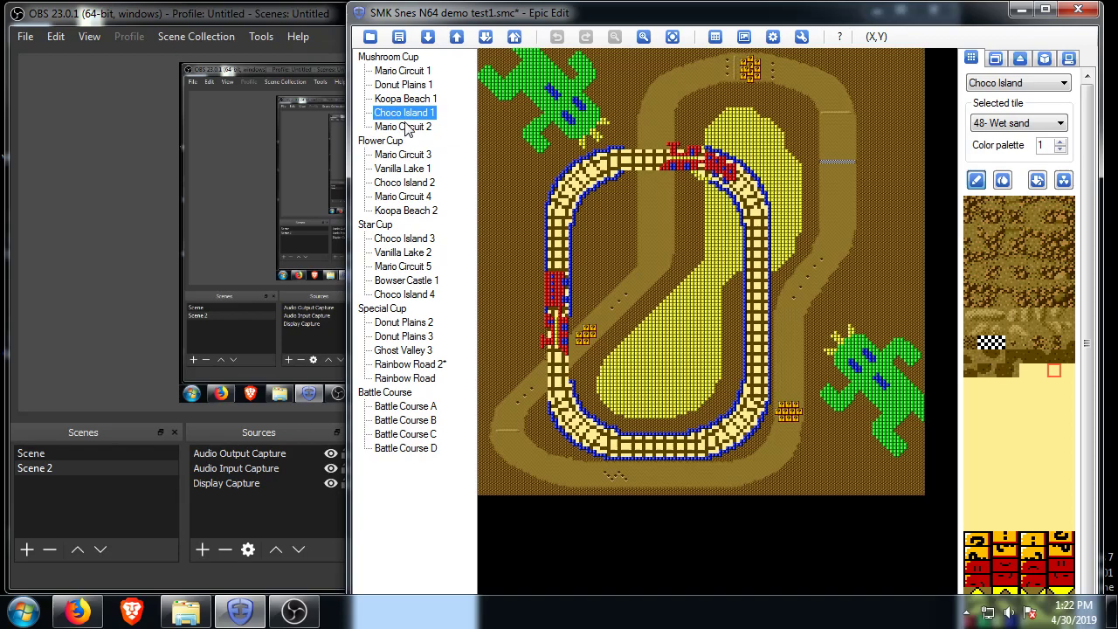
pyautogui.click(410, 128)
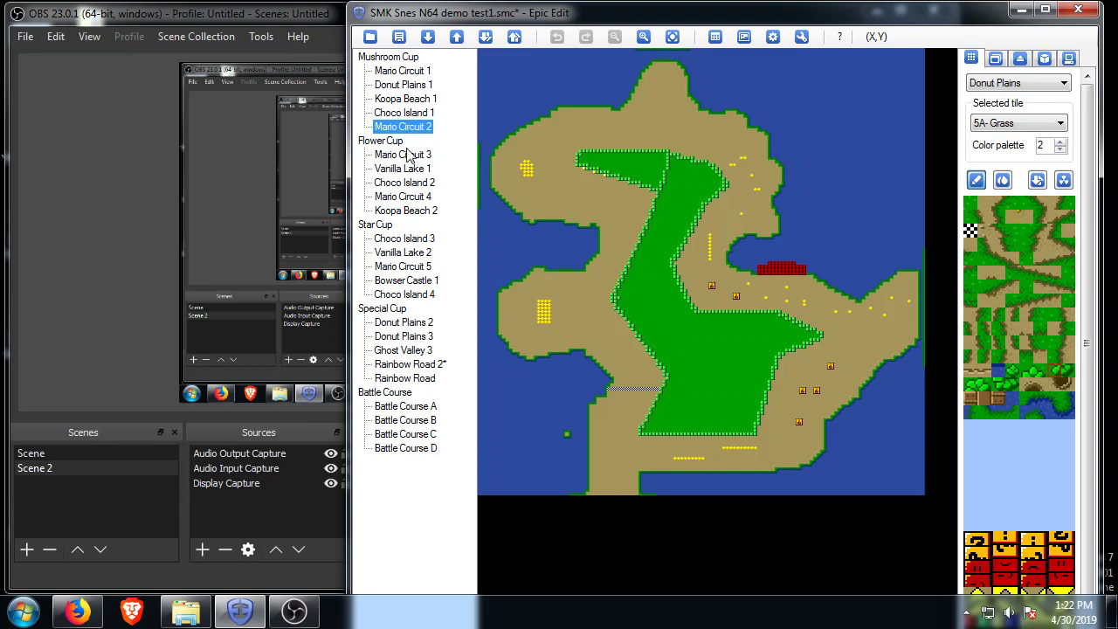
# - Review Mario Circuit 3, Vanilla Lake 1, Choco Island 2 and Mario Circuit 4 in the Flower Cup, revisiting Mario Circuit 2 in between
pyautogui.click(414, 162)
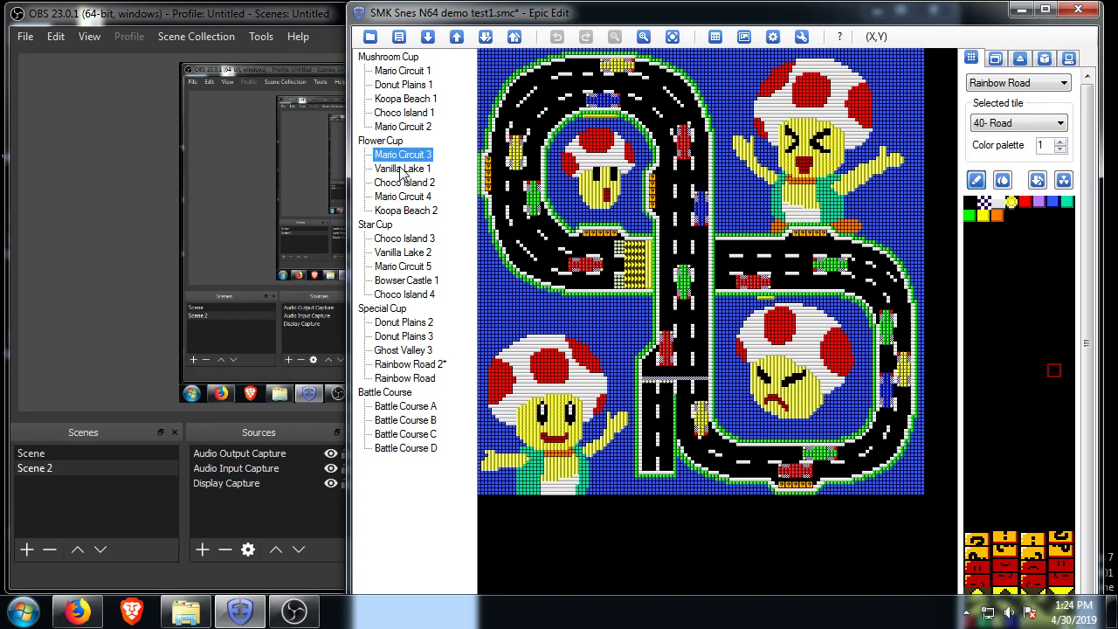
pyautogui.click(401, 170)
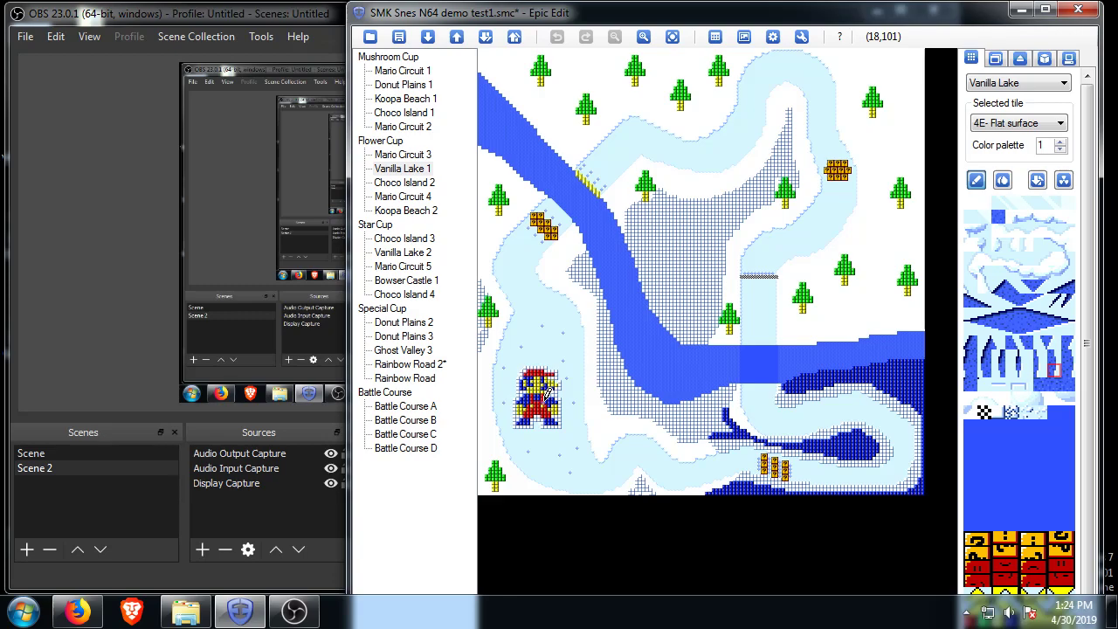
pyautogui.click(431, 131)
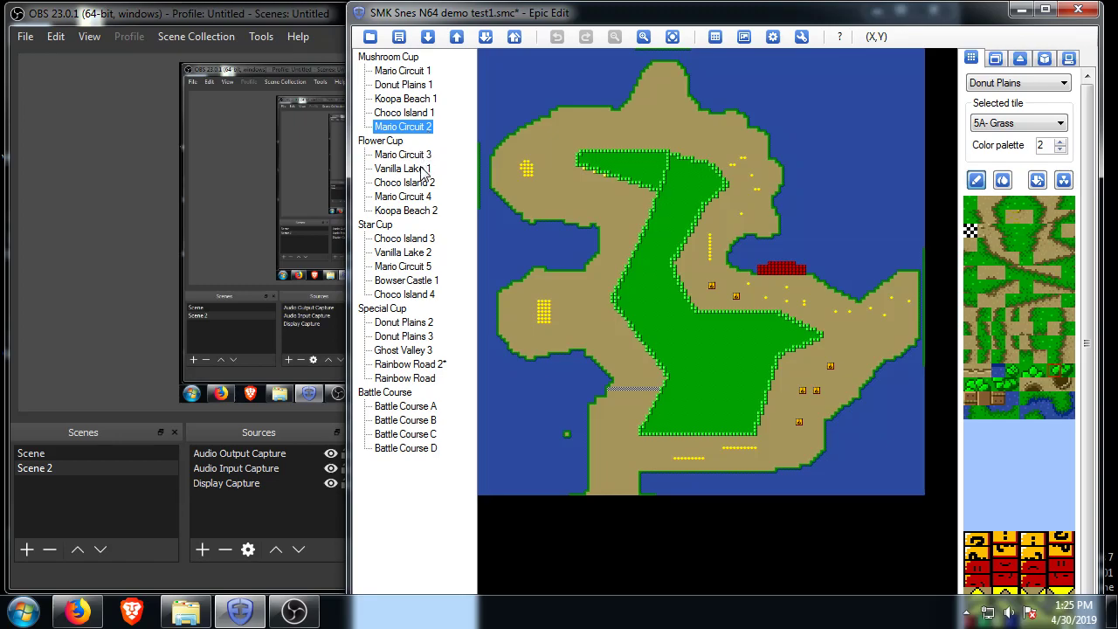
pyautogui.click(424, 170)
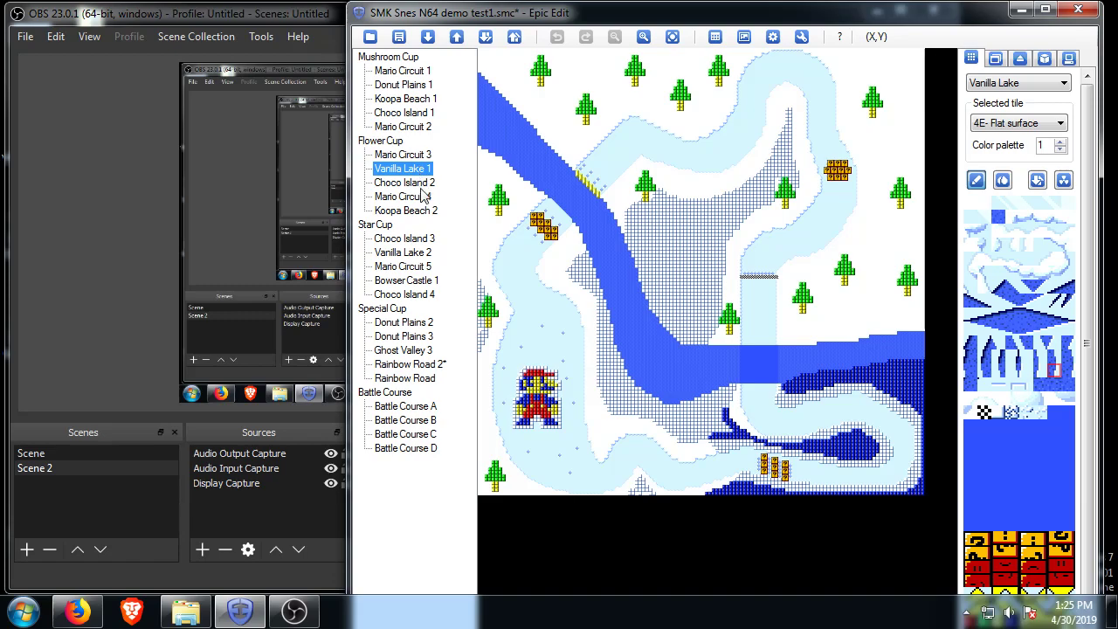
pyautogui.click(402, 186)
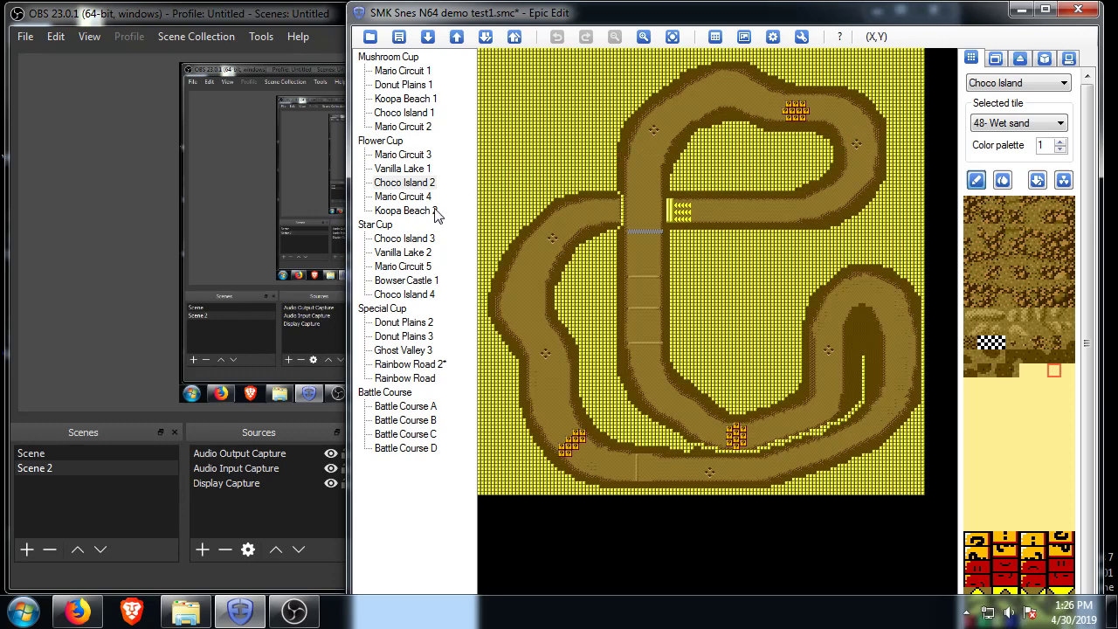
pyautogui.click(392, 200)
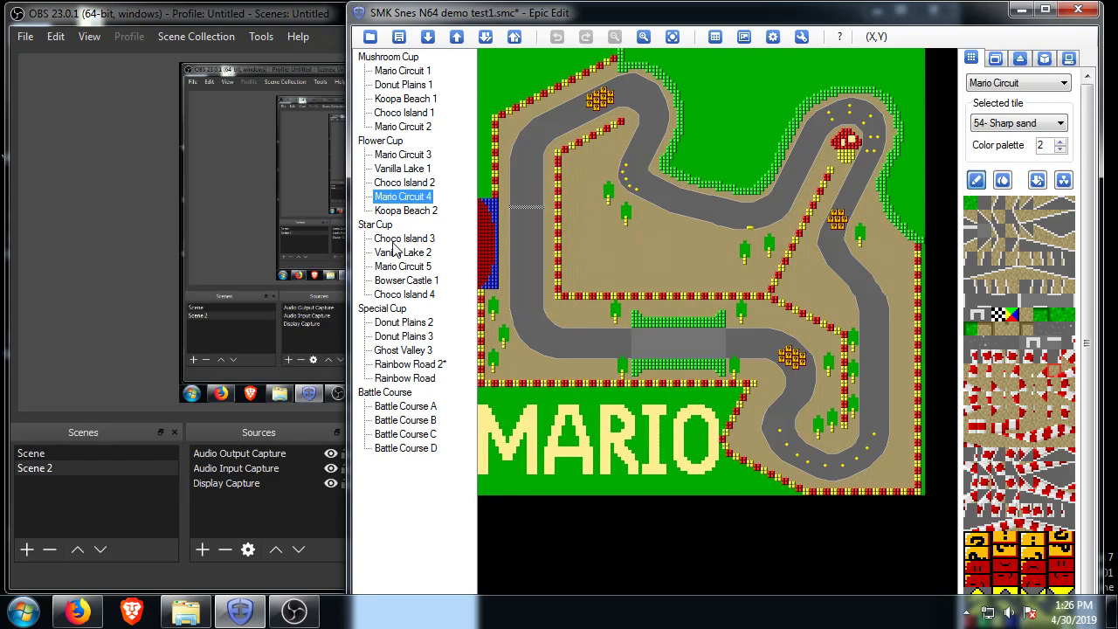
# - Open Koopa Beach 2 and sample tiles from the Yoshi drawing's outline and green body to check their types
pyautogui.click(405, 214)
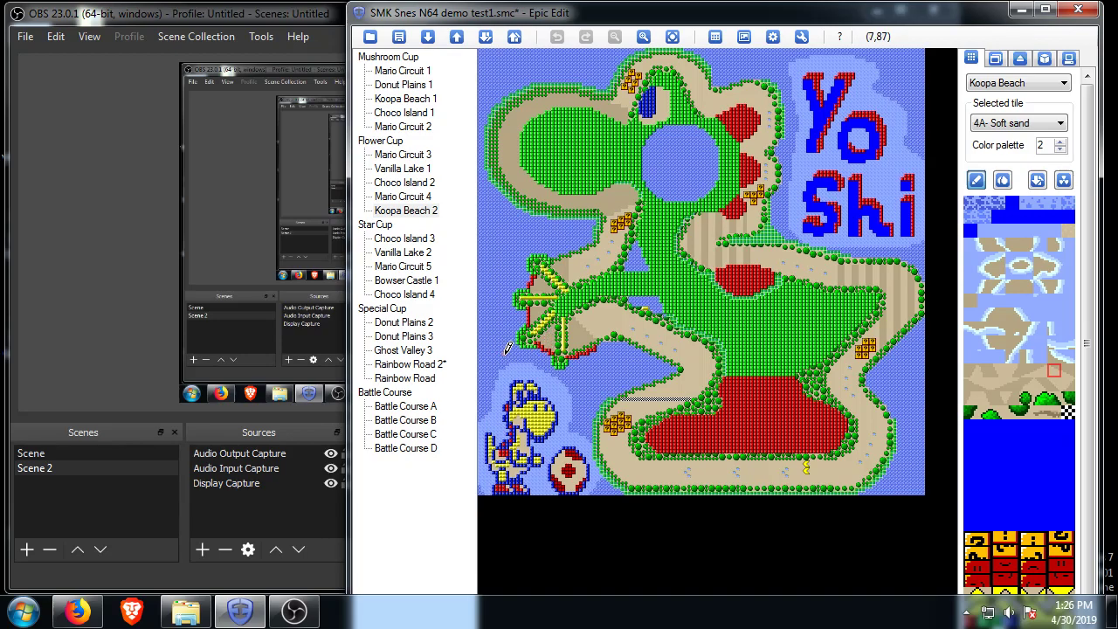
pyautogui.rightClick(498, 174)
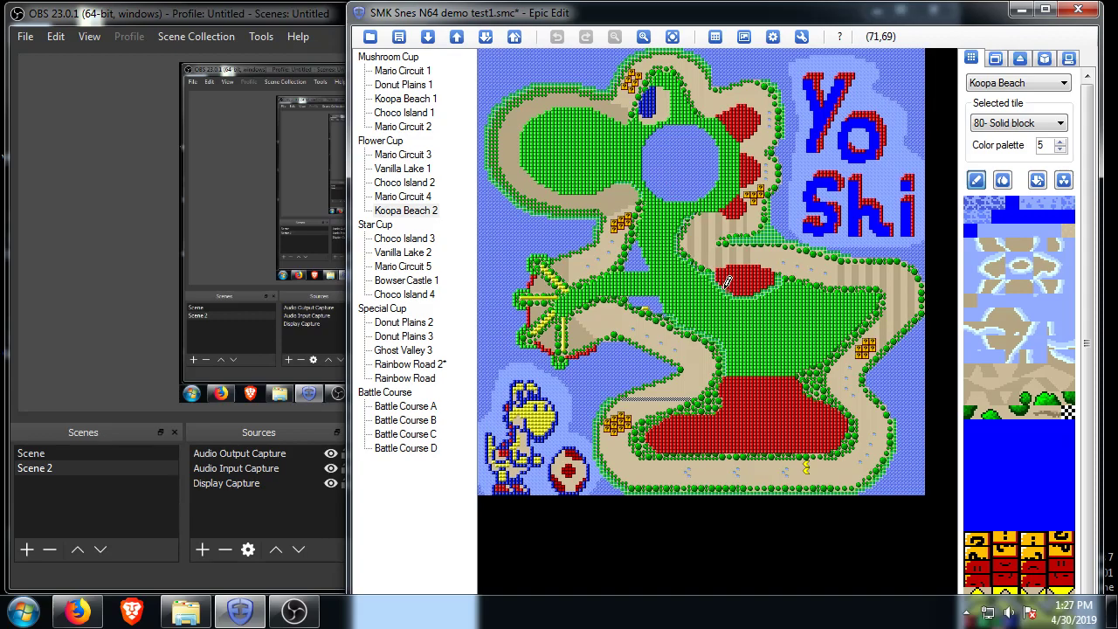
pyautogui.rightClick(738, 332)
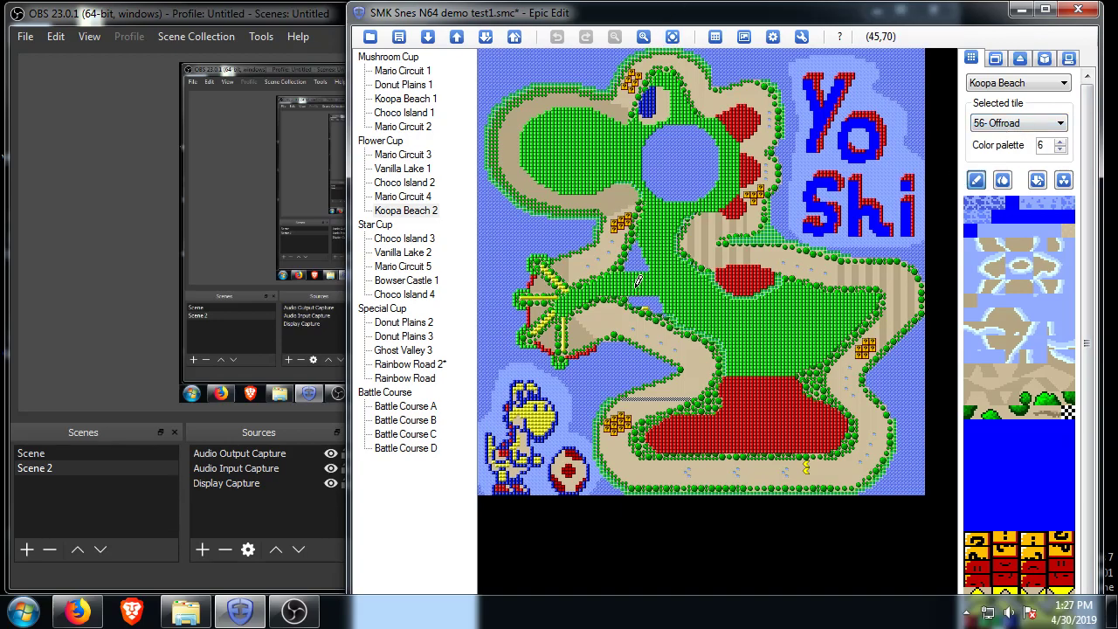
pyautogui.rightClick(685, 327)
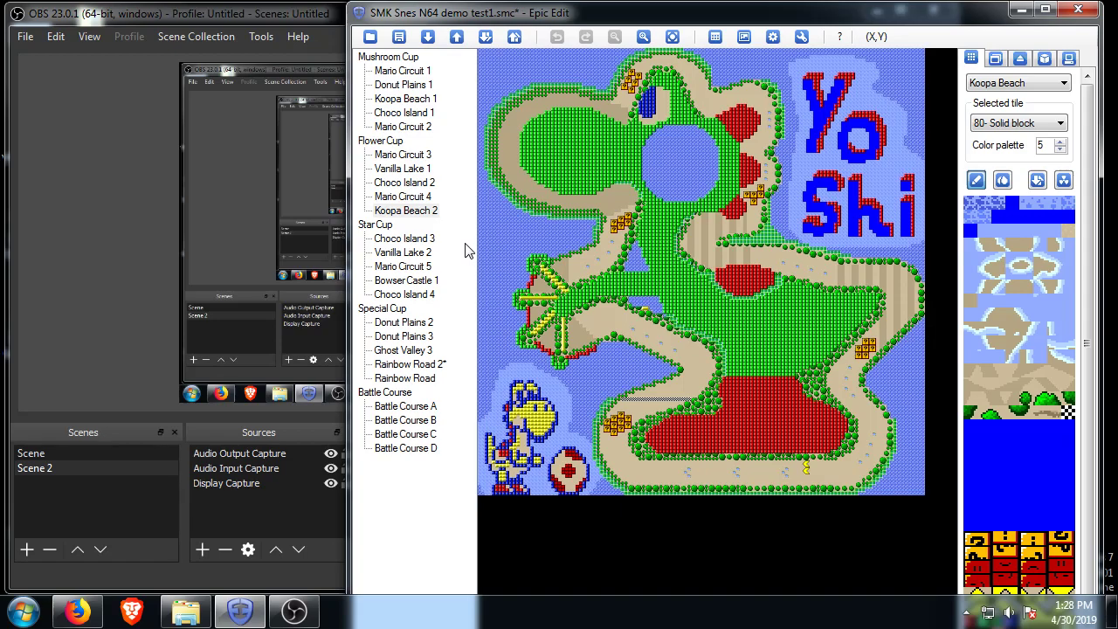
# - Open Choco Island 3 and examine the middle and lower part of the track up close
pyautogui.click(415, 241)
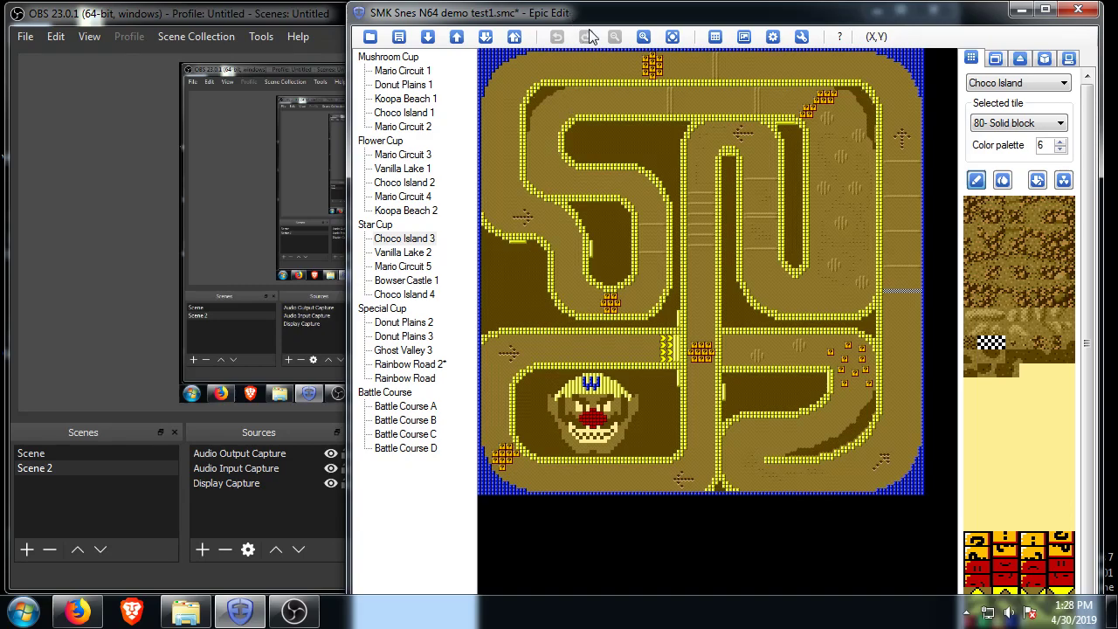
pyautogui.click(643, 37)
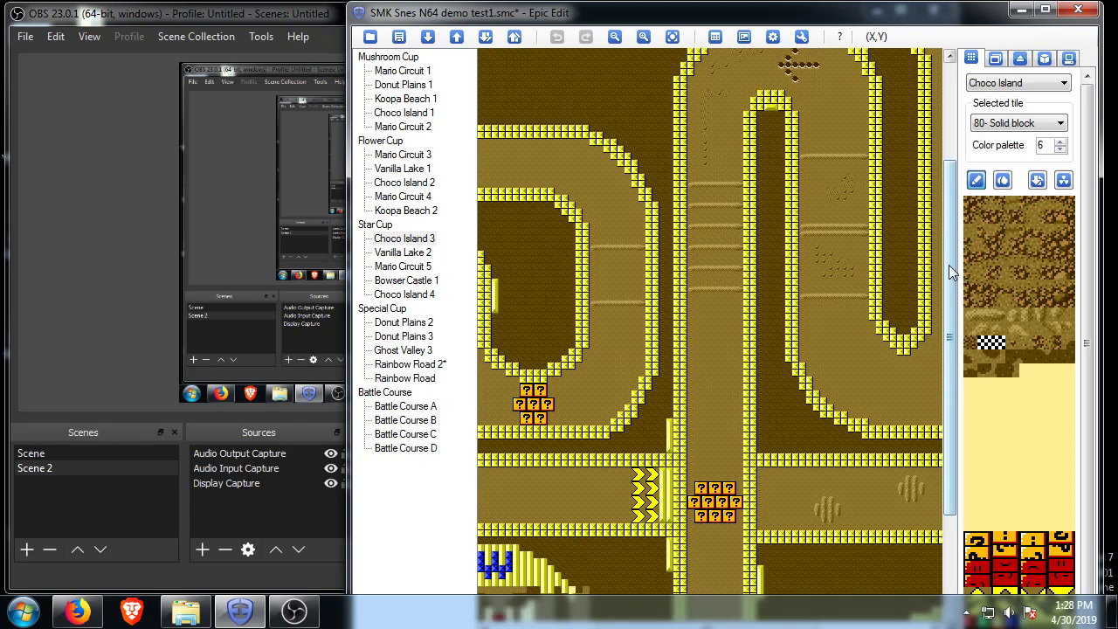
pyautogui.scroll(-3, 949, 265)
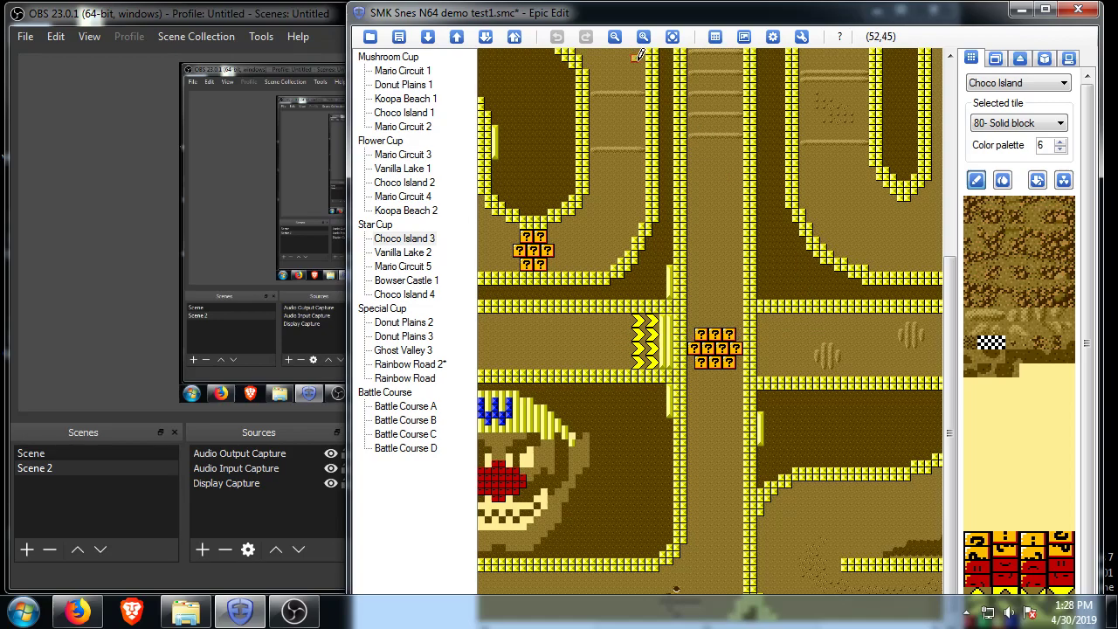
pyautogui.click(615, 37)
pyautogui.click(615, 37)
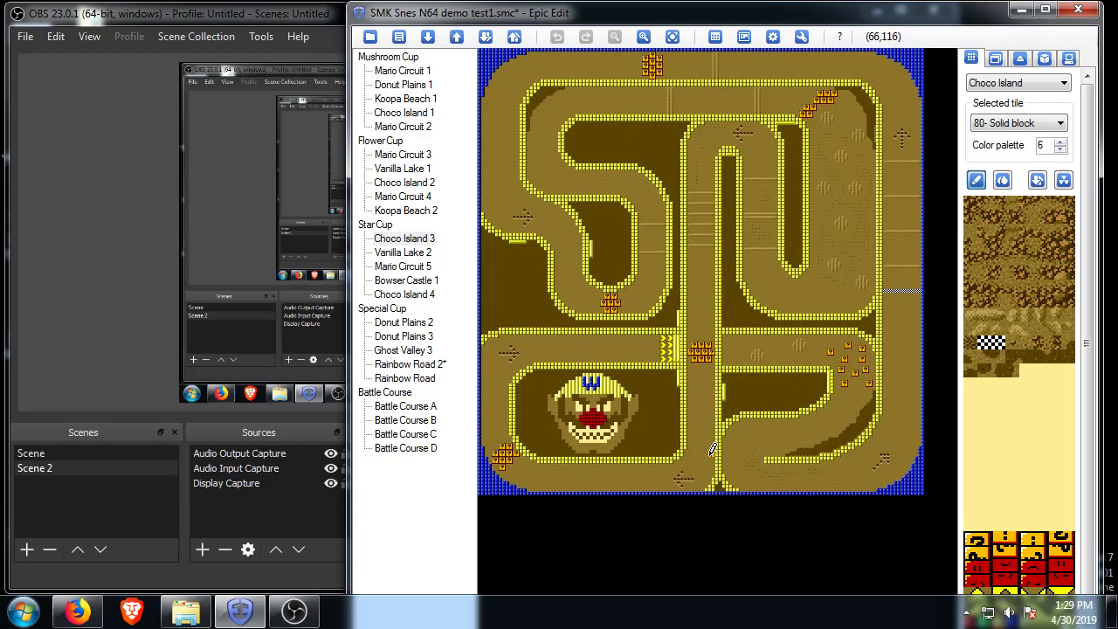
# - Open Vanilla Lake 2 and inspect its ice blocks and item box rows up close
pyautogui.click(406, 253)
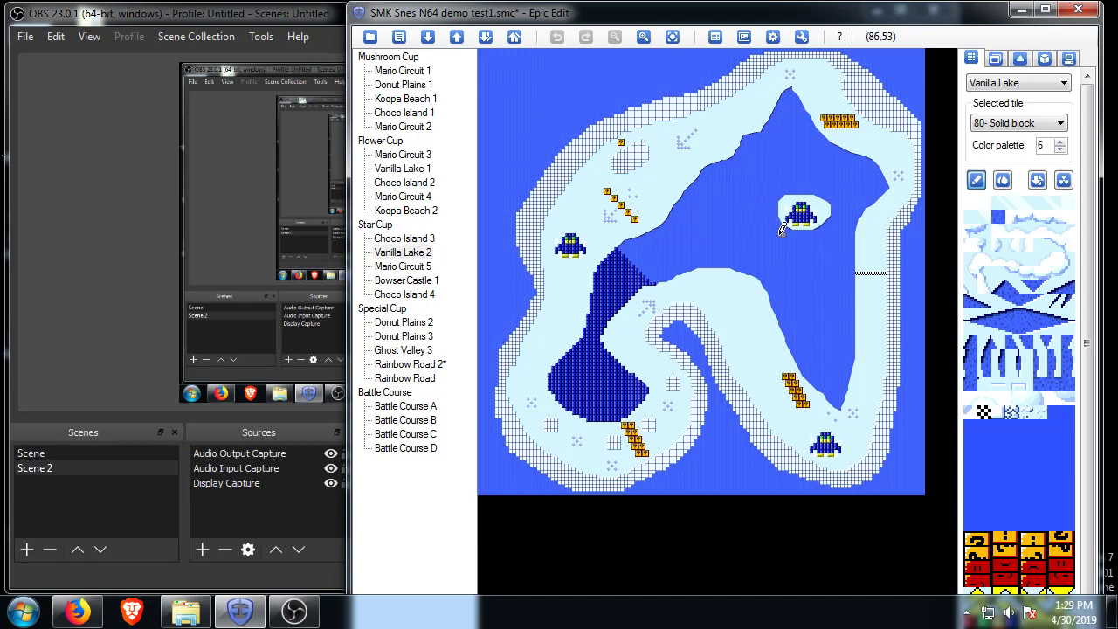
pyautogui.click(643, 37)
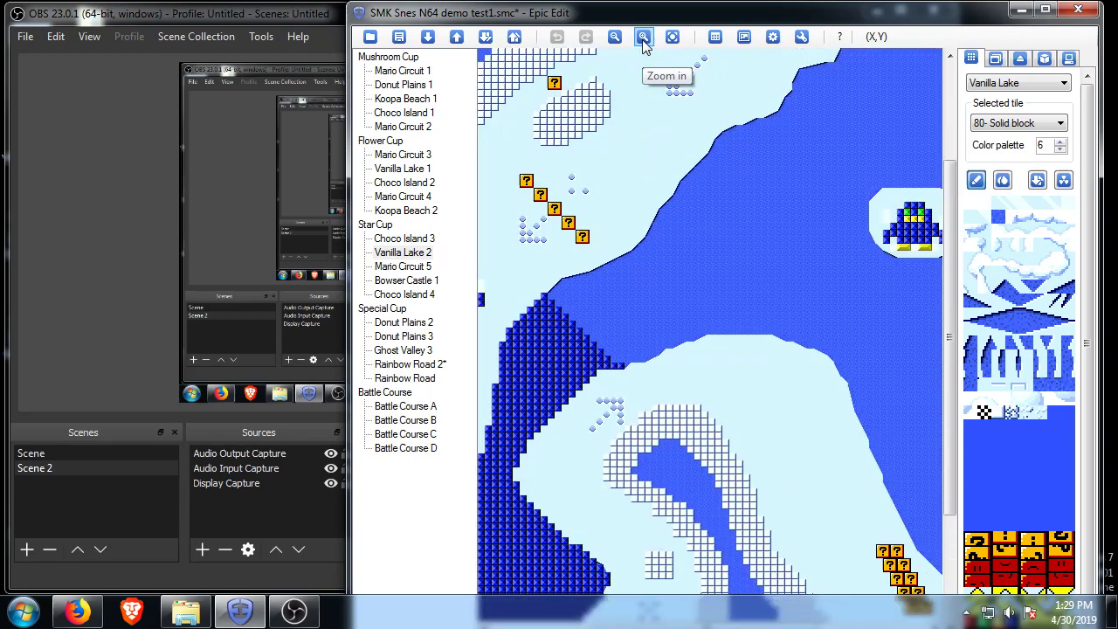
pyautogui.moveTo(950, 181); pyautogui.dragTo(950, 284)
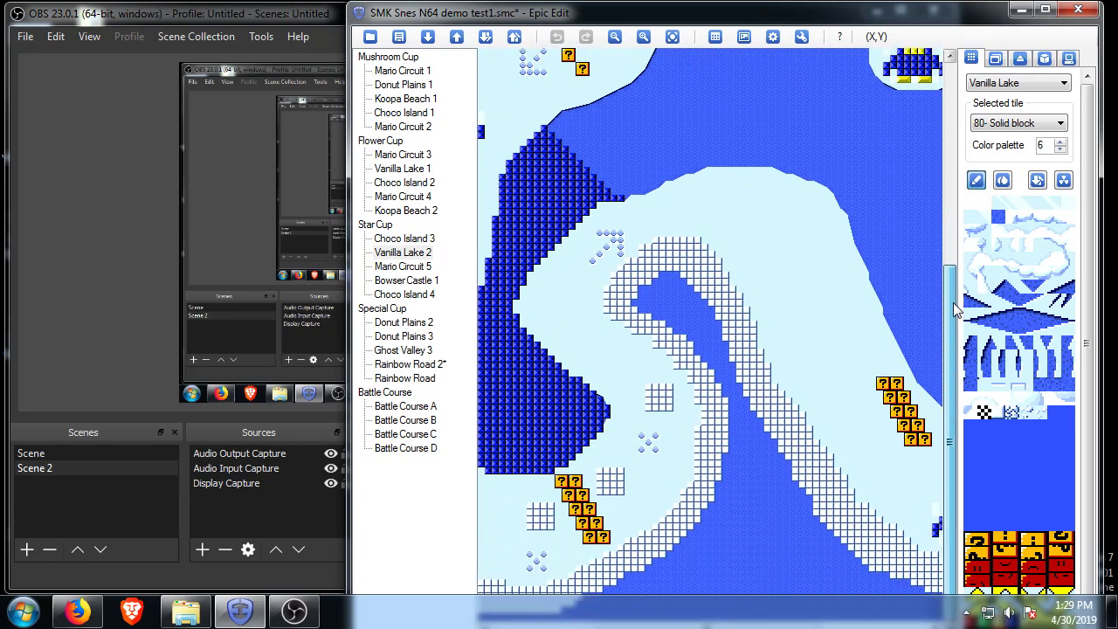
pyautogui.click(615, 40)
pyautogui.click(615, 40)
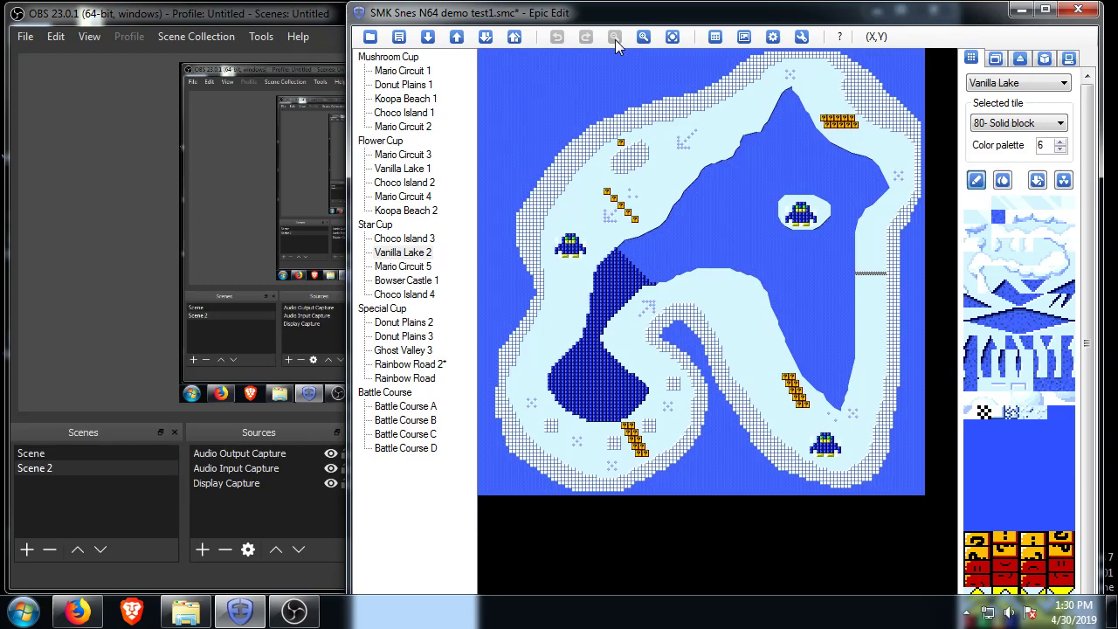
# - View Mario Circuit 5, and examine the lava and castle passages of Bowser Castle 1 up close
pyautogui.click(421, 267)
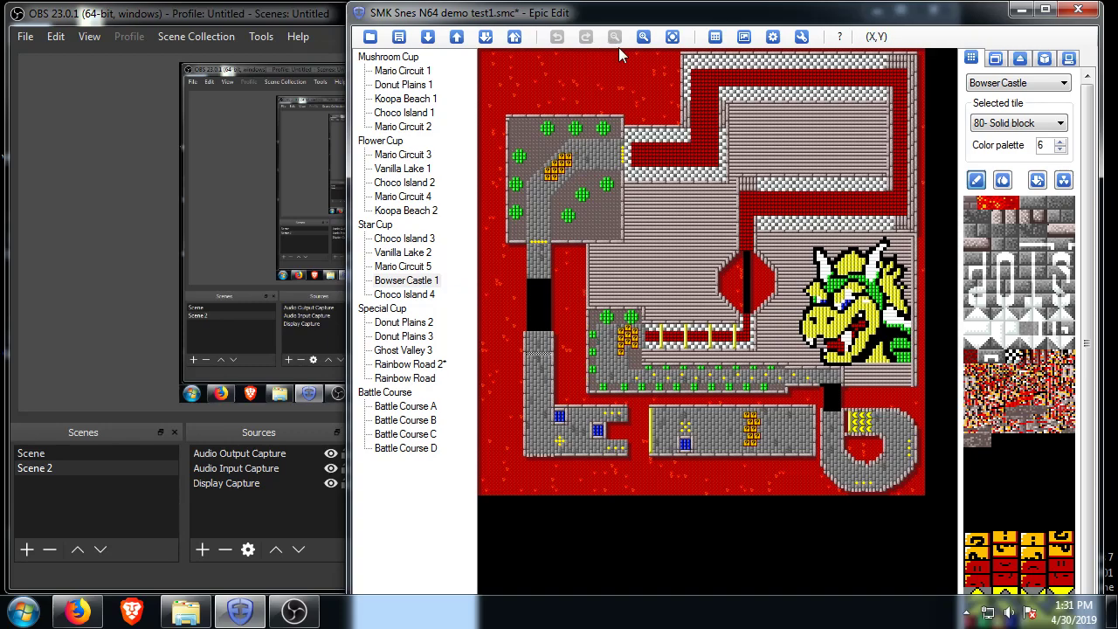
pyautogui.click(643, 38)
pyautogui.click(644, 37)
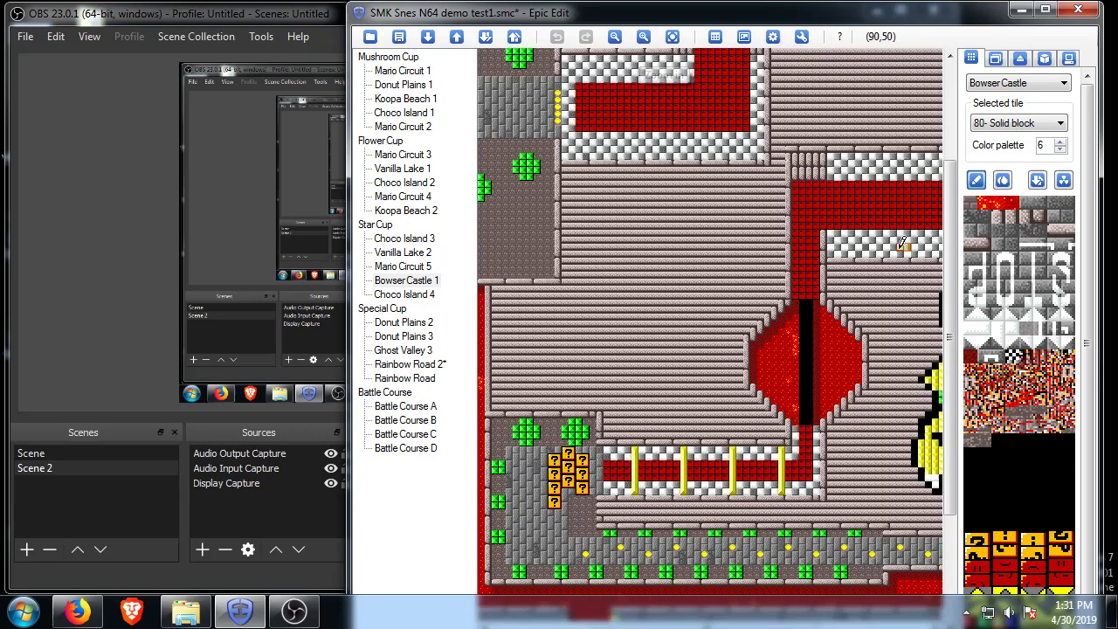
pyautogui.moveTo(947, 273); pyautogui.dragTo(947, 379)
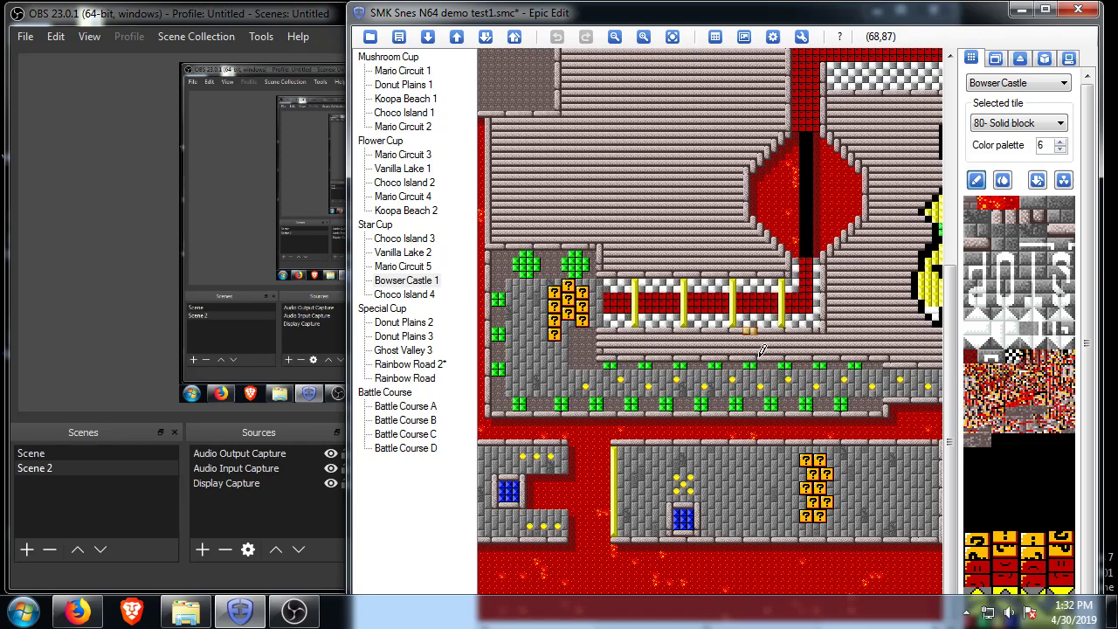
pyautogui.click(615, 38)
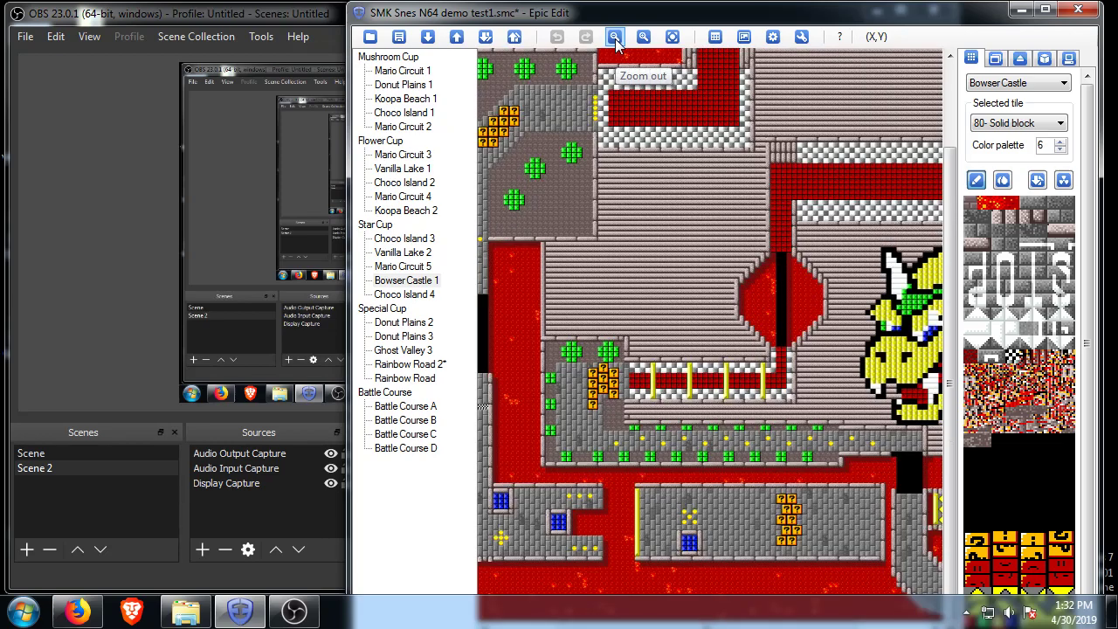
pyautogui.click(615, 39)
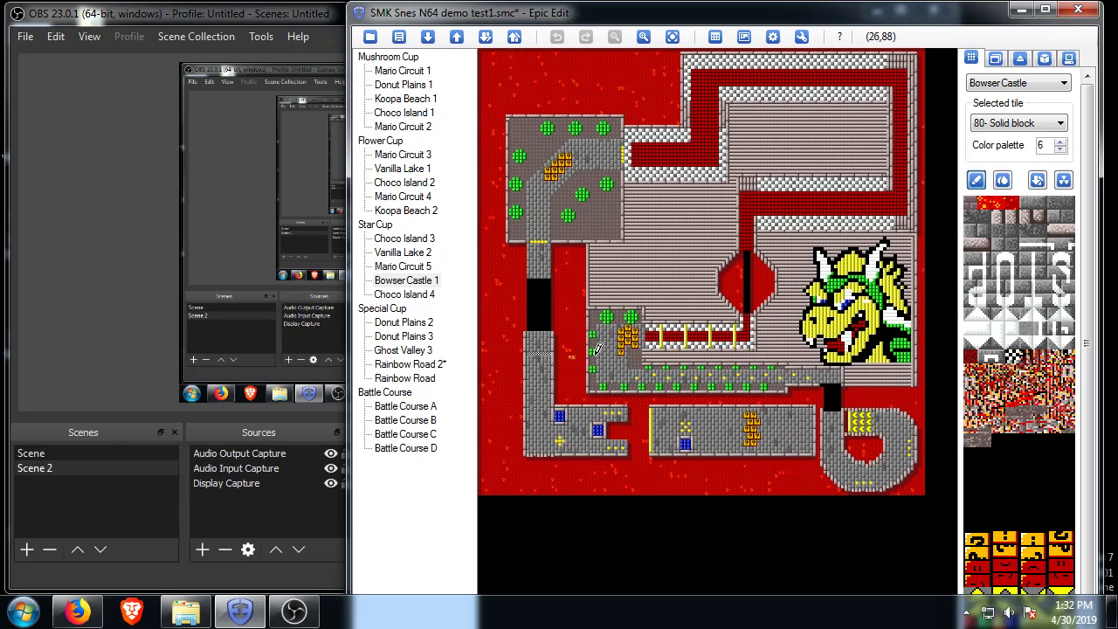
# - View Choco Island 4, sampling the tile at the centre of its round sand area, and open Donut Plains 2
pyautogui.click(400, 297)
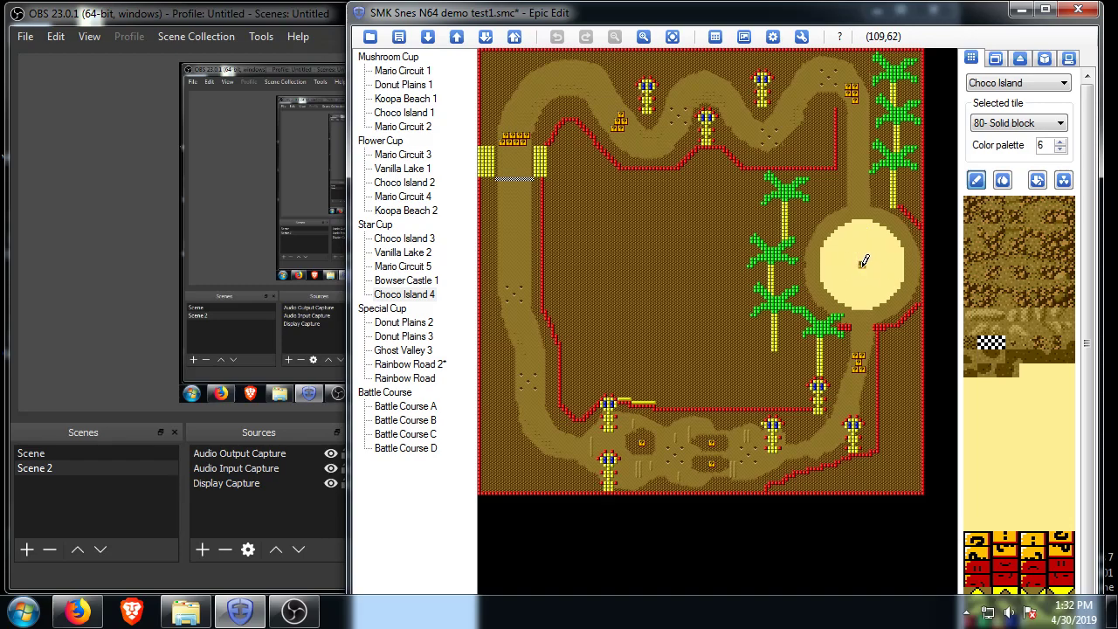
pyautogui.rightClick(863, 264)
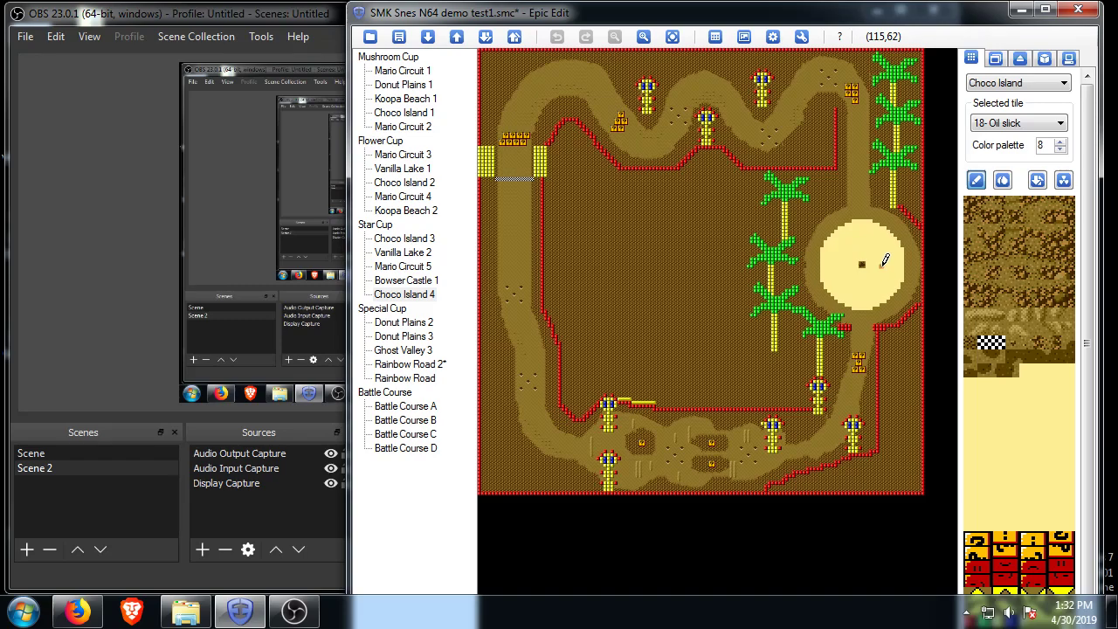
pyautogui.click(424, 323)
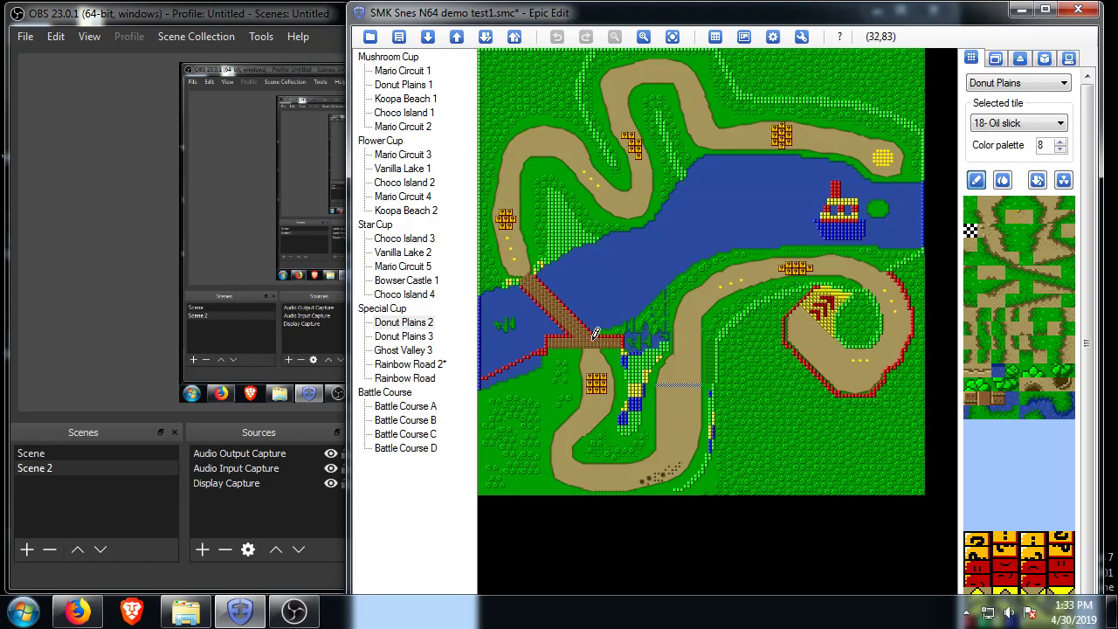
# - Try painting a diagonal strip across the Donut Plains 2 river with the sampled Bridge tile, and undo the strokes
pyautogui.rightClick(555, 297)
pyautogui.moveTo(566, 246); pyautogui.dragTo(625, 322)
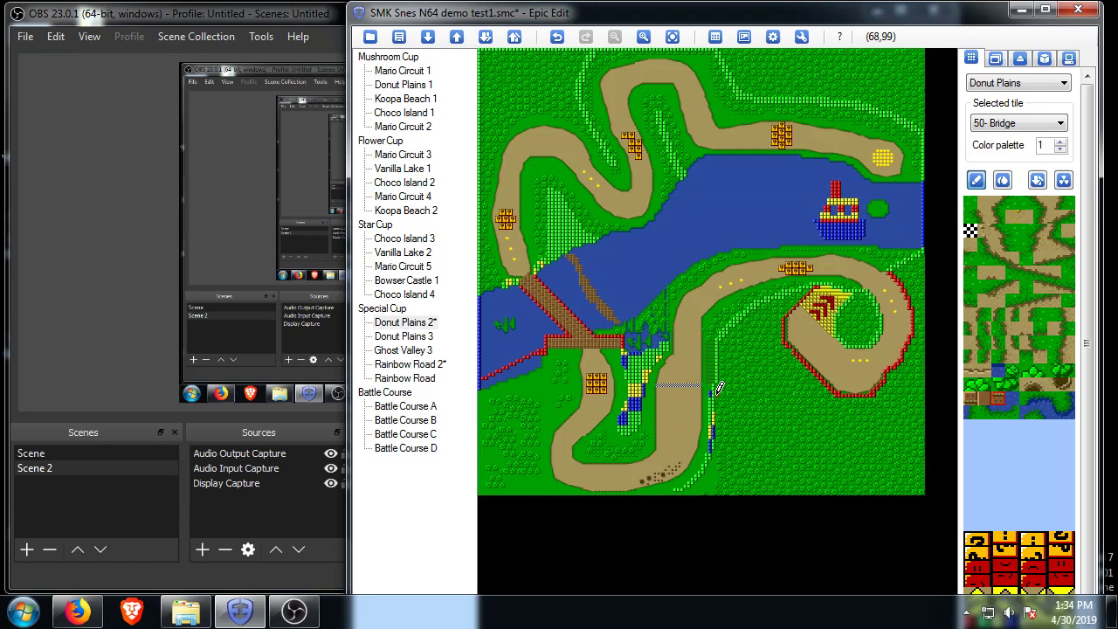
pyautogui.hotkey('ctrl', 'z')
pyautogui.hotkey('ctrl', 'z')
pyautogui.hotkey('ctrl', 'z')
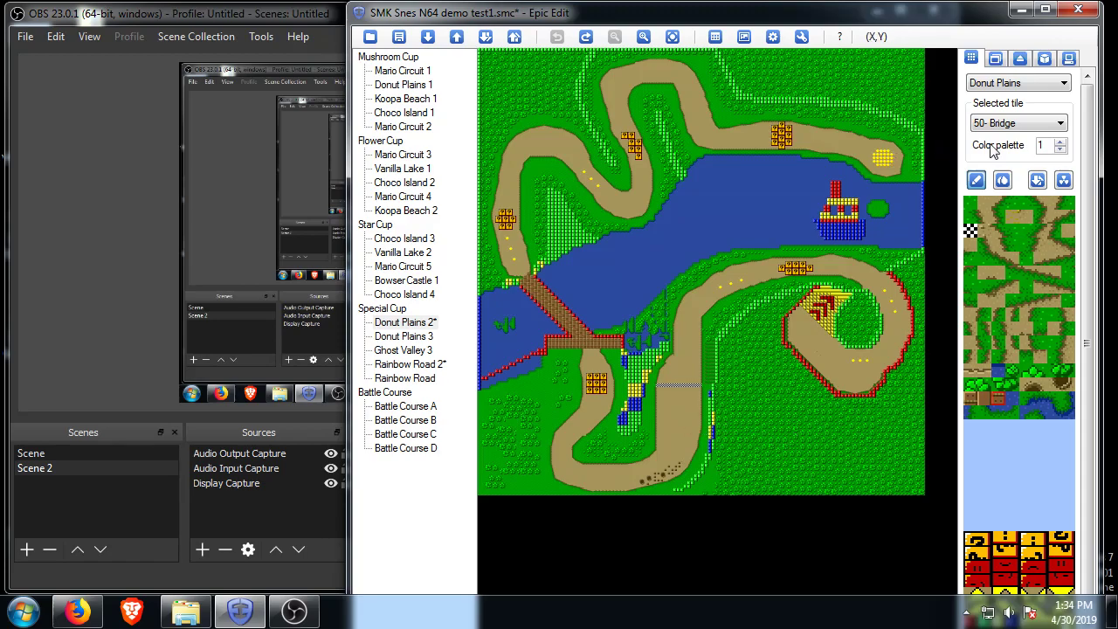
# - Try filling the grass around the lower-left track of Donut Plains 2 with the 46- Clay tile, and undo the fill
pyautogui.rightClick(543, 396)
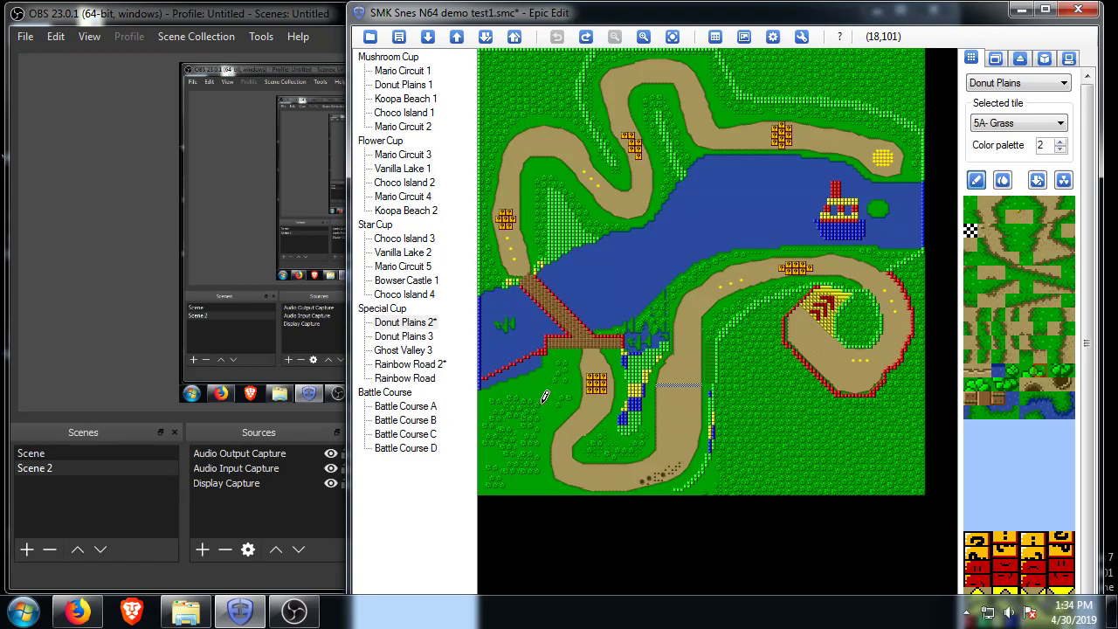
pyautogui.click(1025, 327)
pyautogui.click(564, 412)
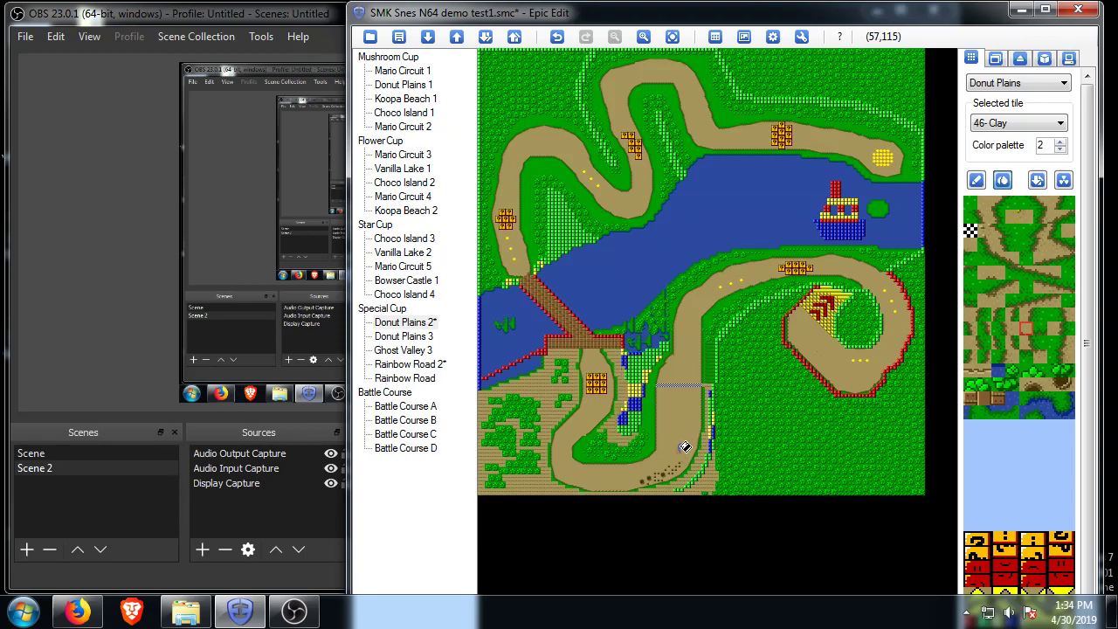
pyautogui.hotkey('ctrl', 'z')
pyautogui.hotkey('ctrl', 'z')
pyautogui.hotkey('ctrl', 'z')
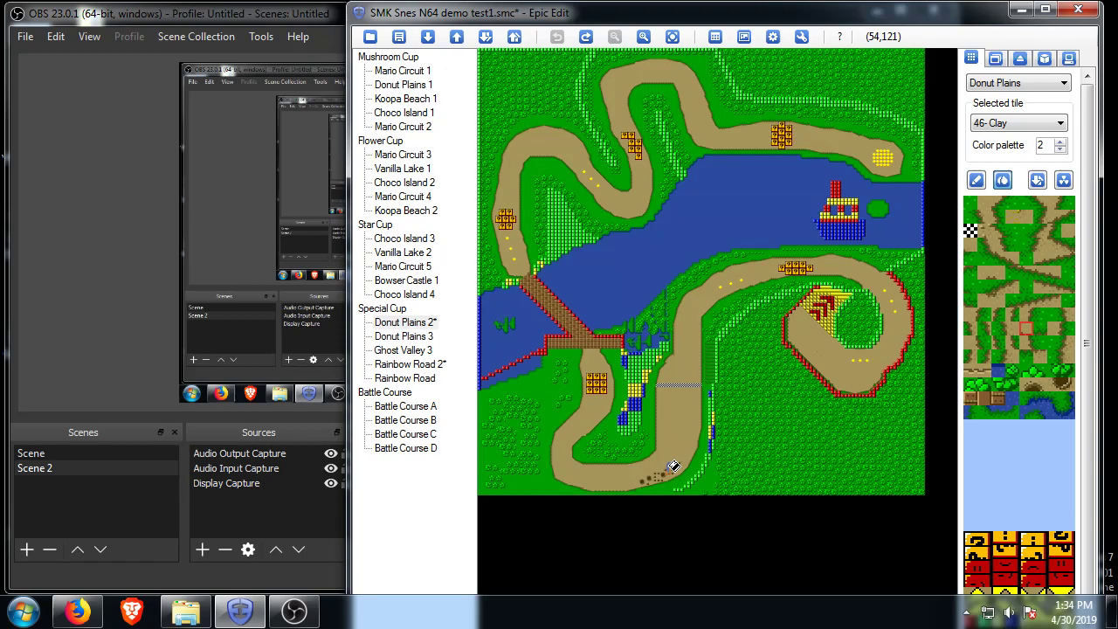
# - View the Donut Plains 3 and Ghost Valley 3 layouts, and open Rainbow Road 2
pyautogui.click(423, 338)
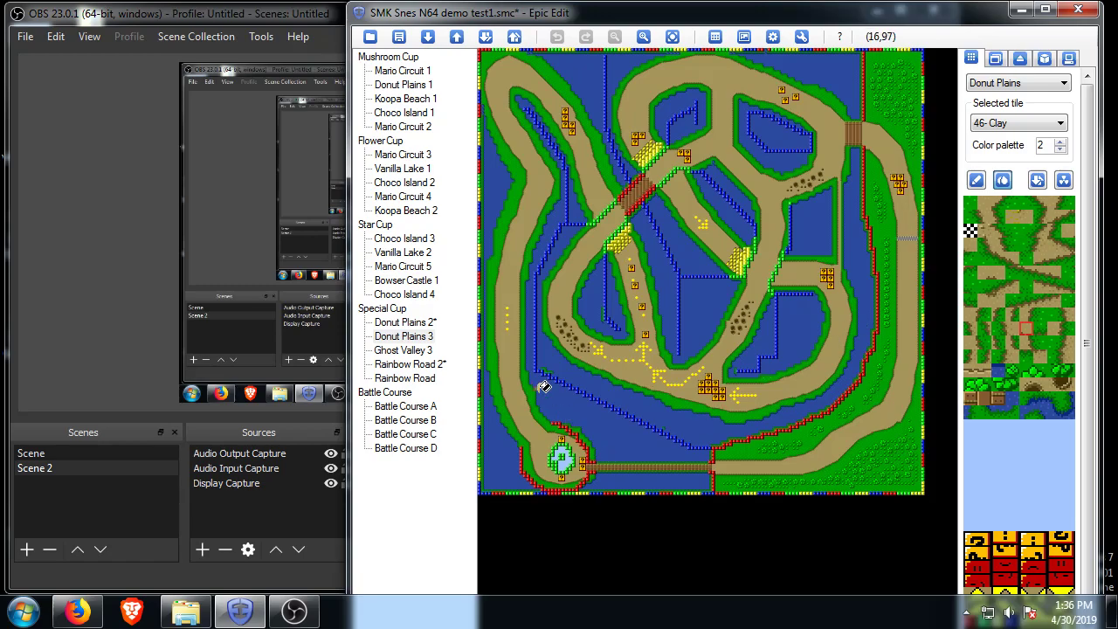
pyautogui.click(420, 353)
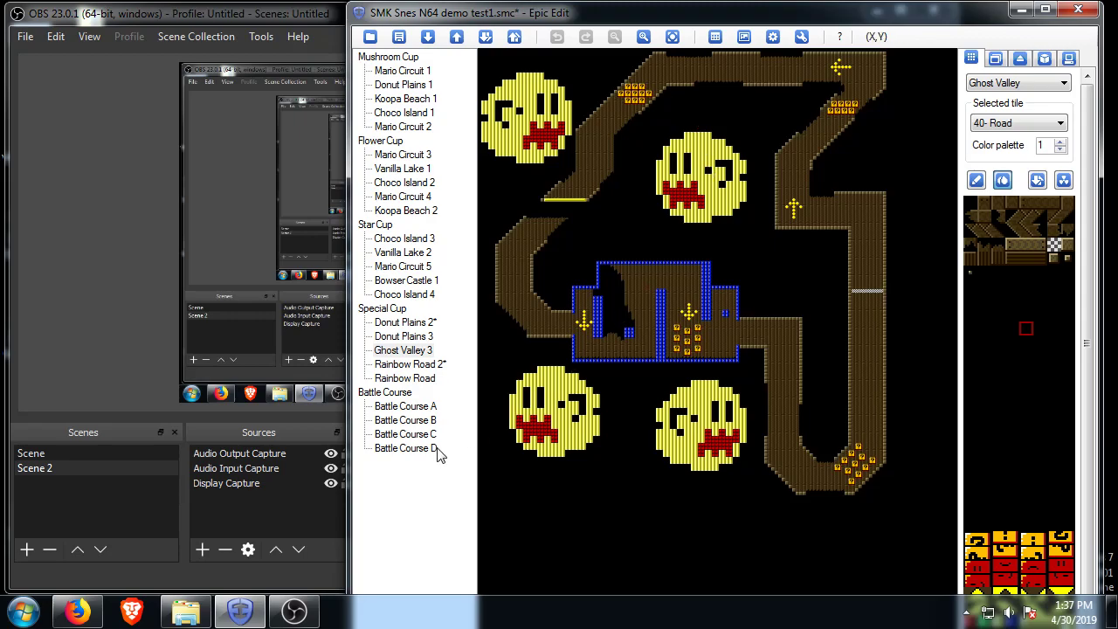
pyautogui.click(397, 368)
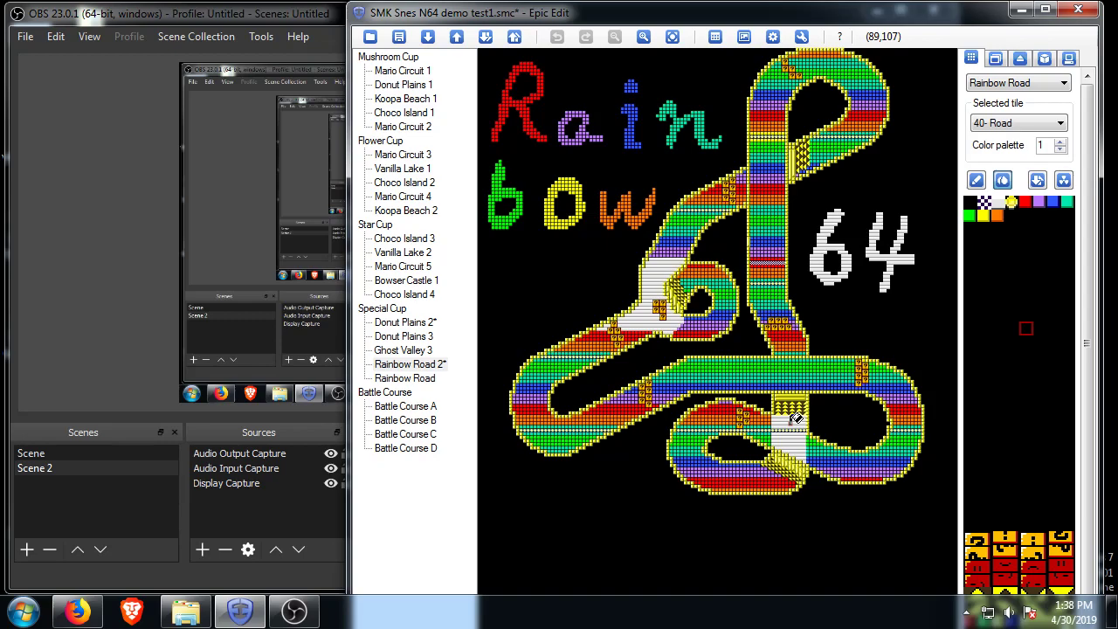
# - Show the AI zones of Rainbow Road 2, select the one at the small middle loop, and return to the tile view
pyautogui.click(1070, 59)
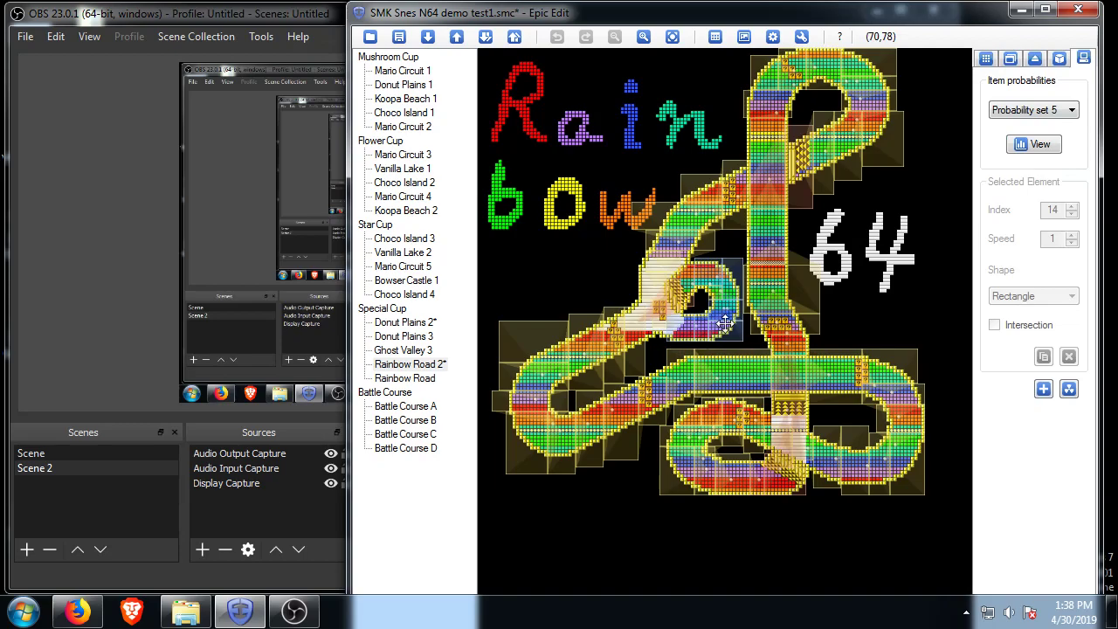
pyautogui.click(725, 323)
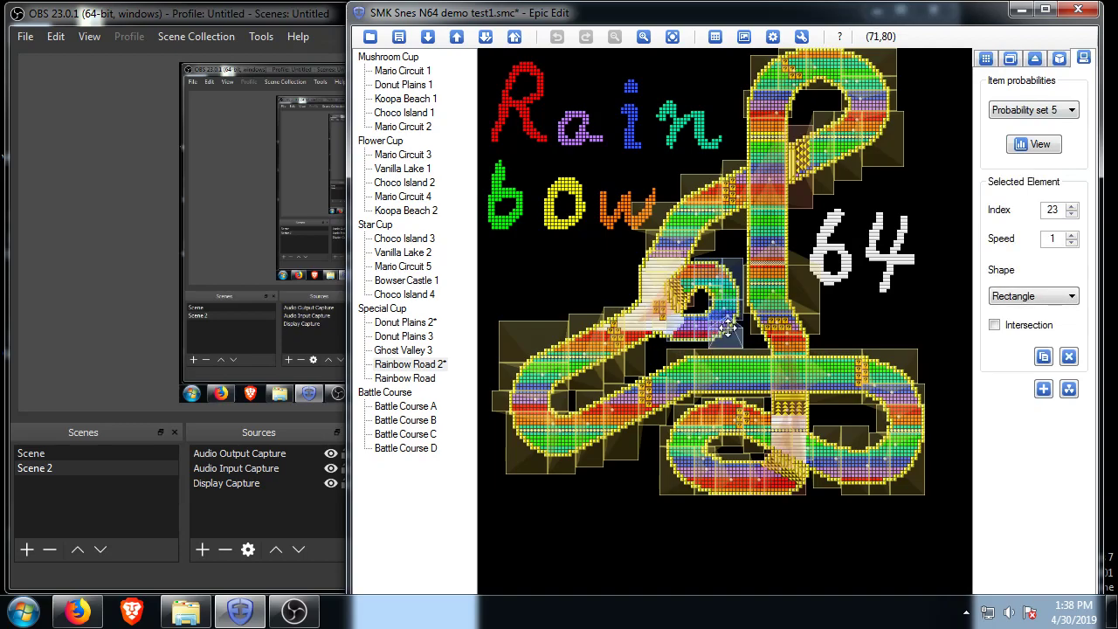
pyautogui.click(986, 58)
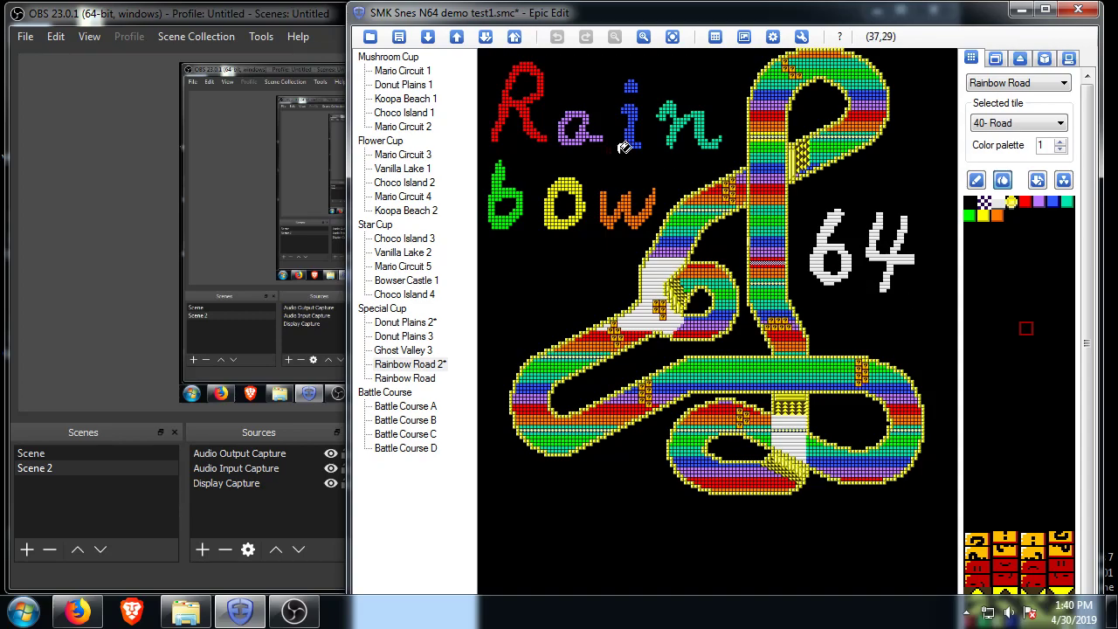
# - Compare Mario Circuit 3 with Rainbow Road 2, and sample the 84- Ice block tile from the floor of Rainbow Road
pyautogui.click(402, 155)
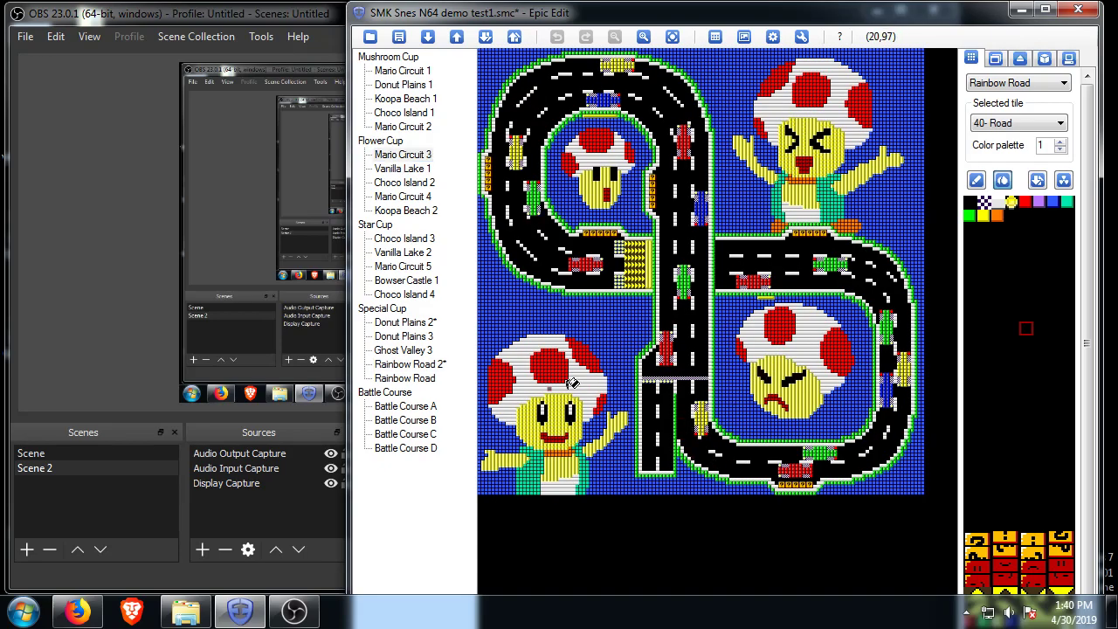
pyautogui.click(416, 367)
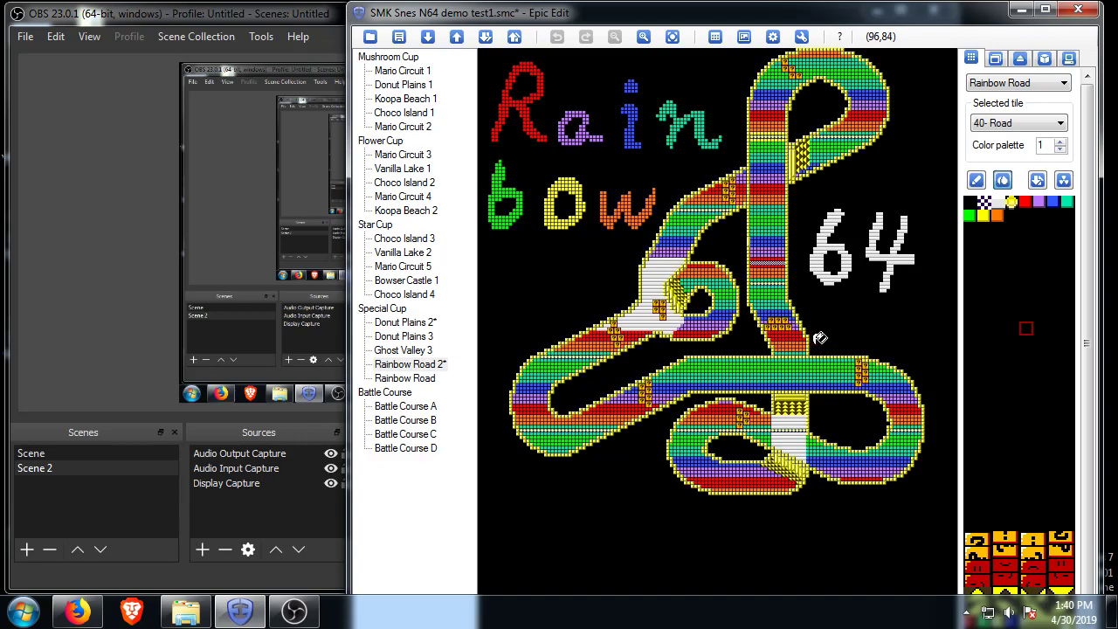
pyautogui.click(409, 378)
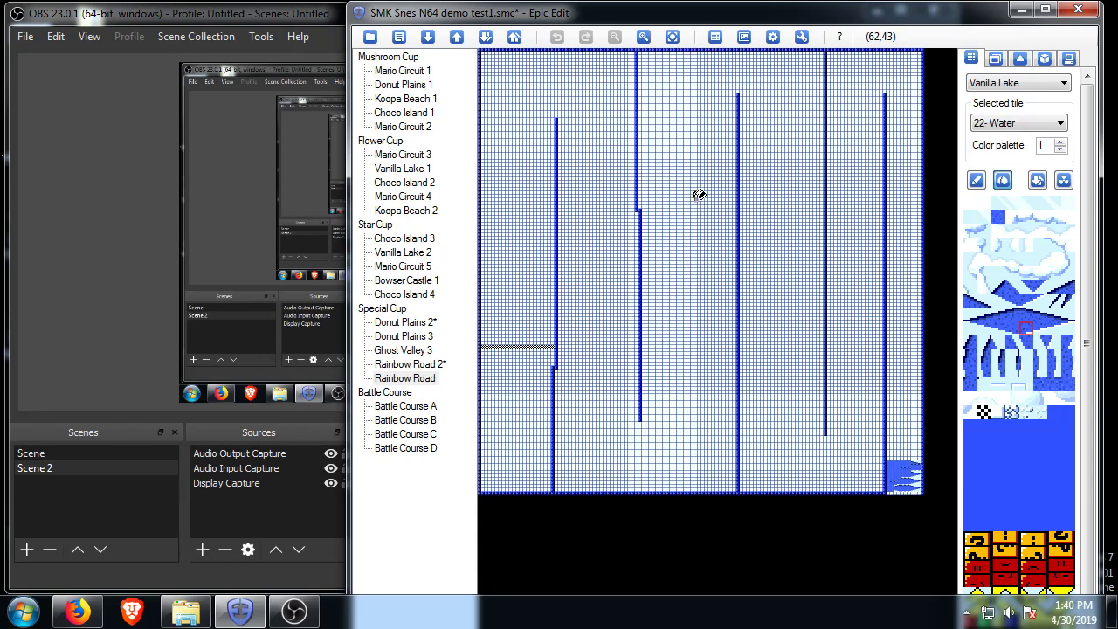
pyautogui.rightClick(699, 195)
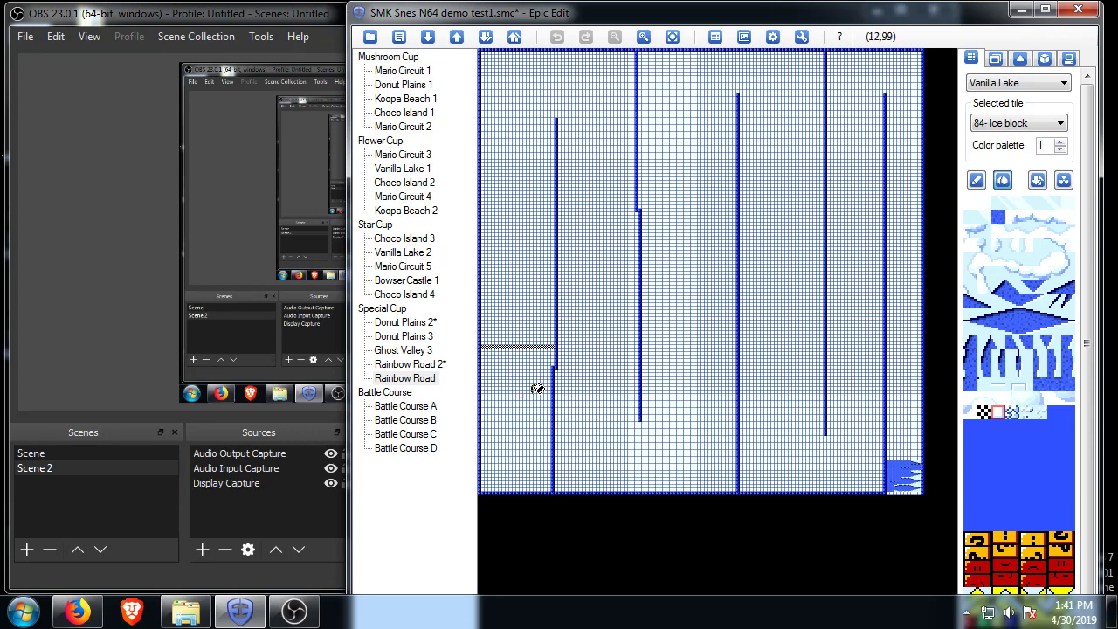
# - View Battle Courses A through D in order, going back to Battle Course B once to compare it with C
pyautogui.click(393, 407)
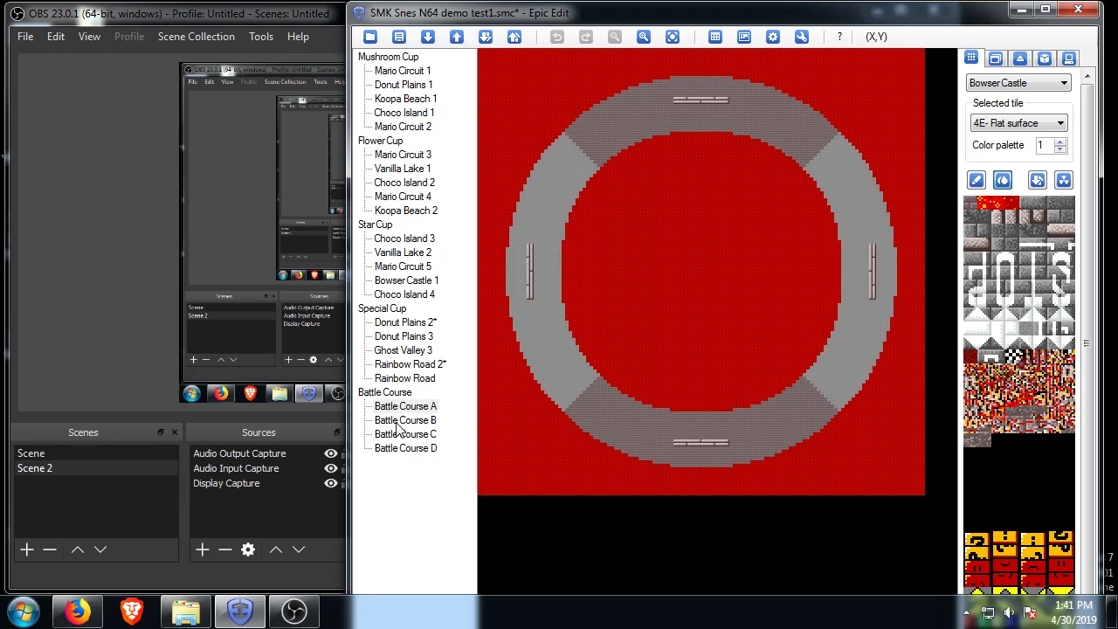
pyautogui.click(397, 423)
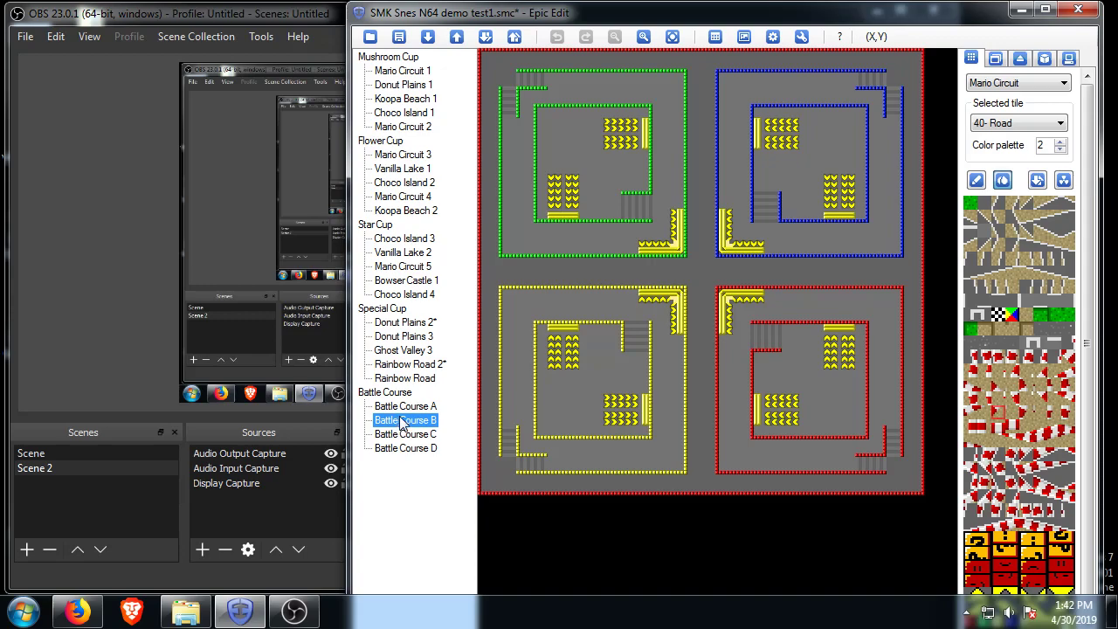
pyautogui.click(407, 435)
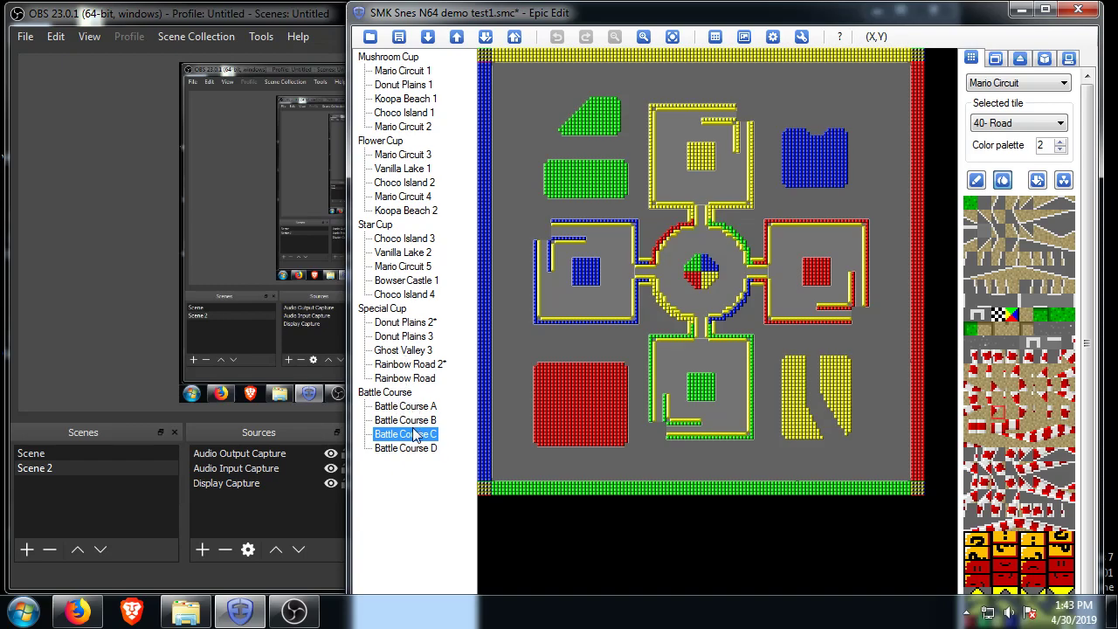
pyautogui.press('Up')
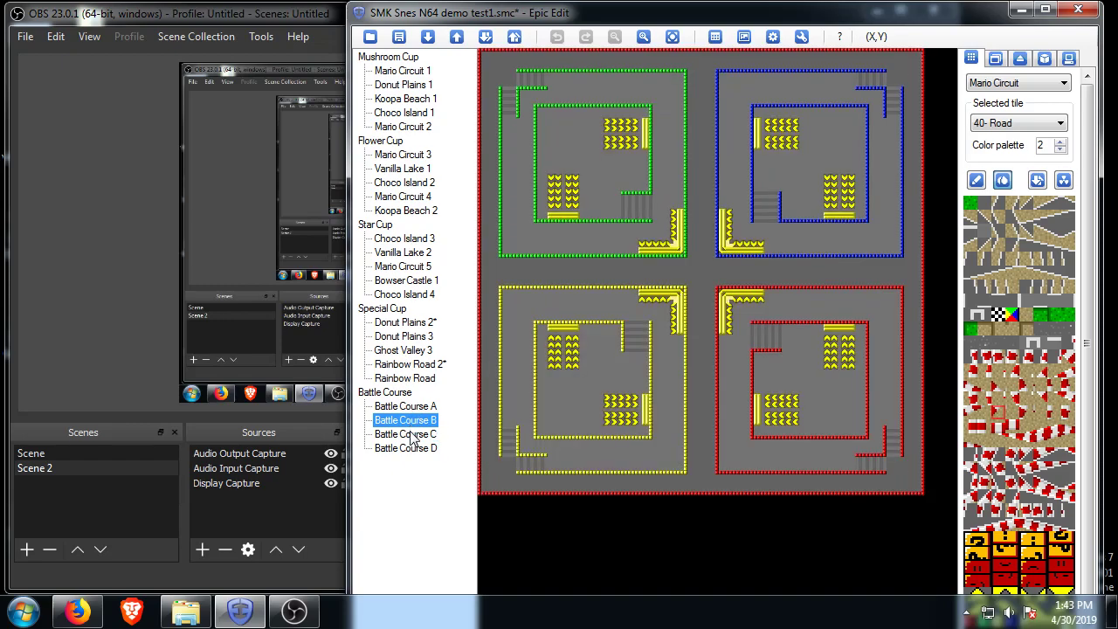
pyautogui.click(414, 435)
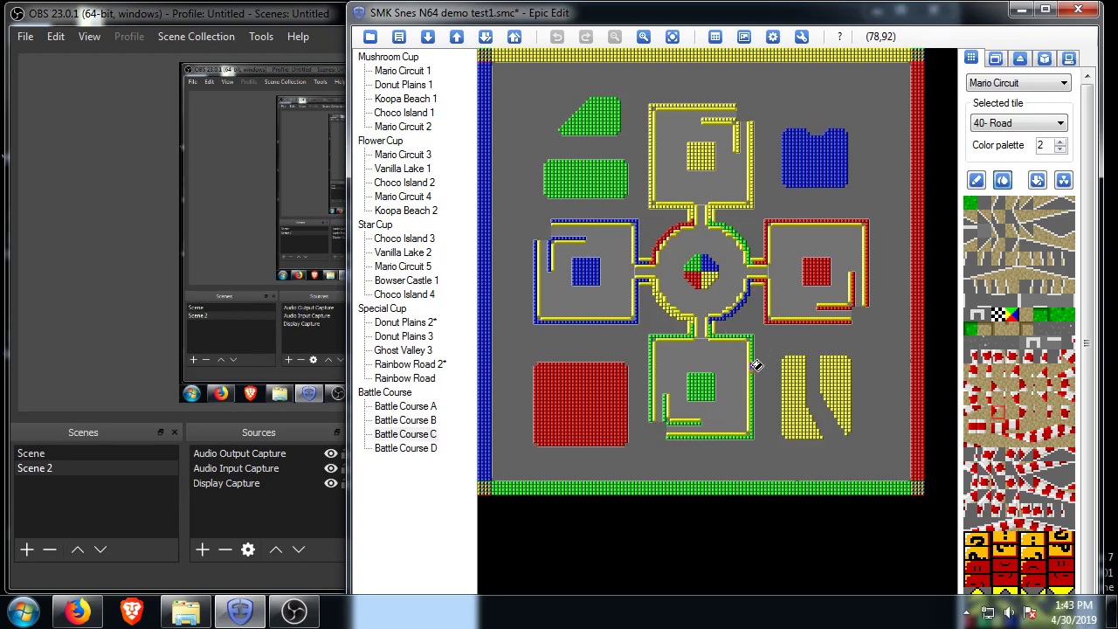
pyautogui.click(414, 451)
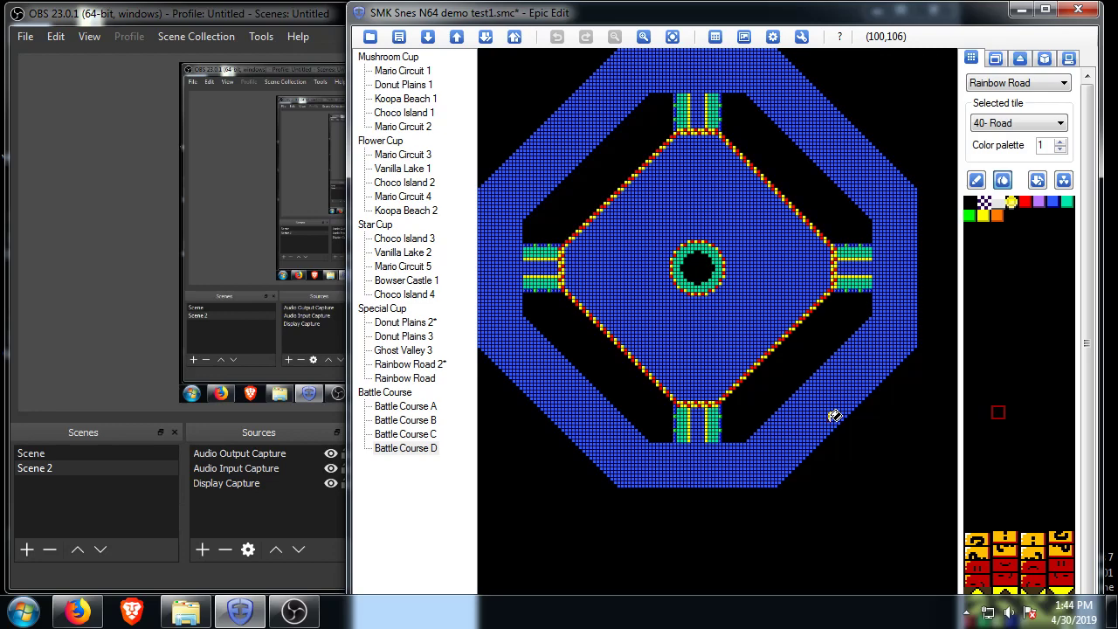
# - Revisit Battle Course C, Rainbow Road 2 and Mario Circuit 3
pyautogui.click(400, 434)
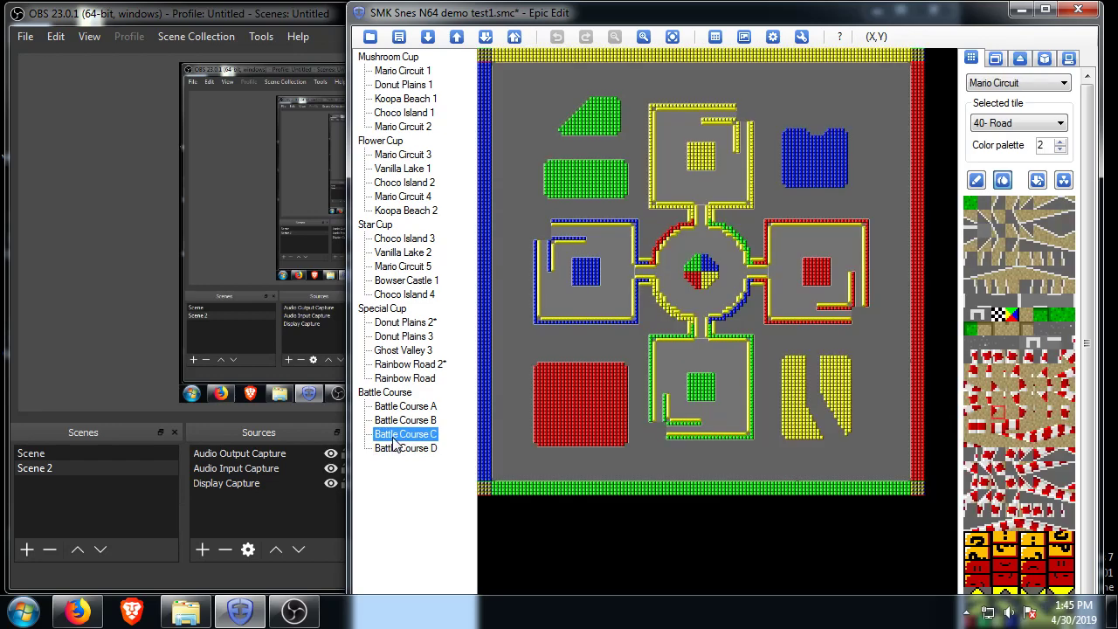
pyautogui.click(404, 365)
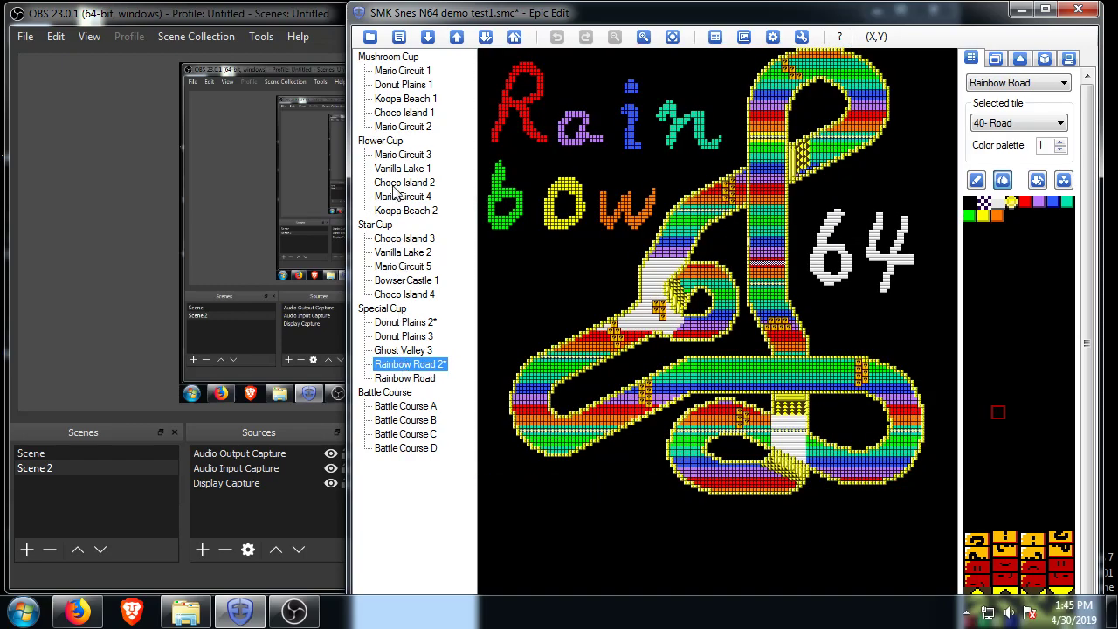
pyautogui.click(404, 156)
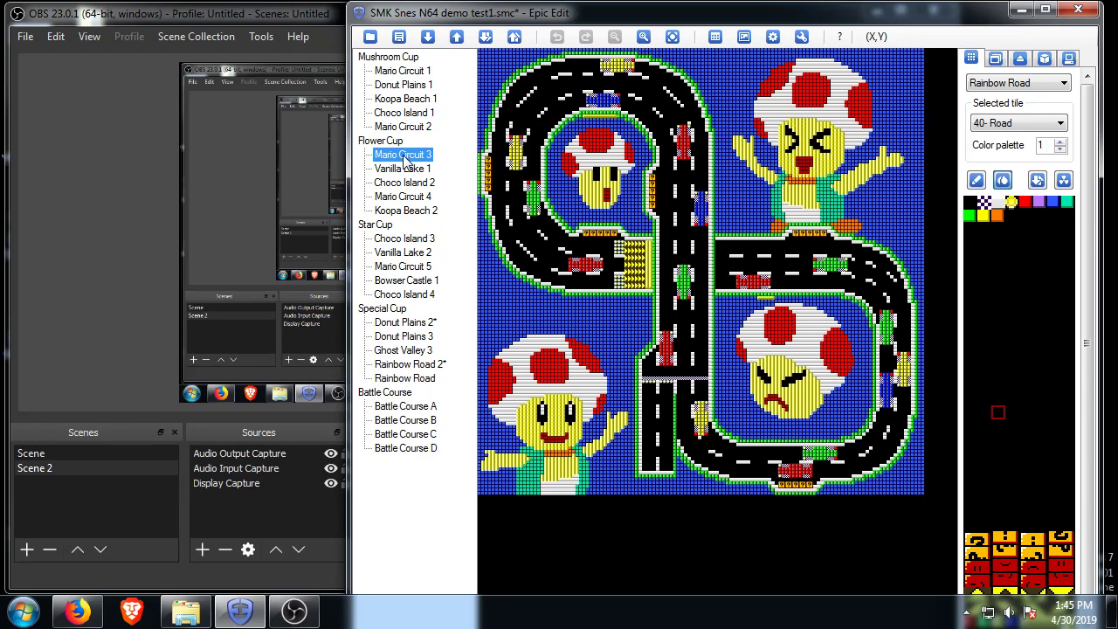